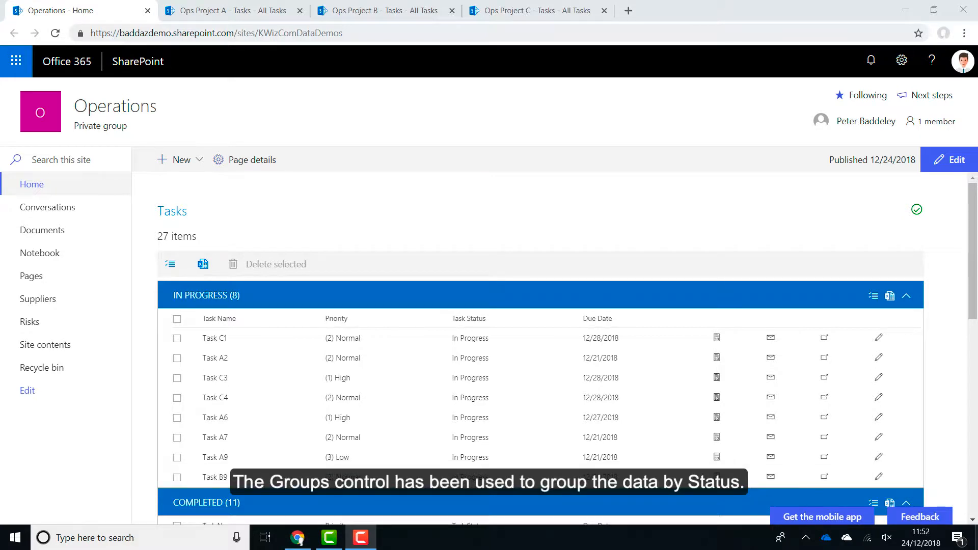
Review the source Tasks lists in the Ops Project A, Ops Project B and Ops Project C sites.
drag(972, 288, 975, 262)
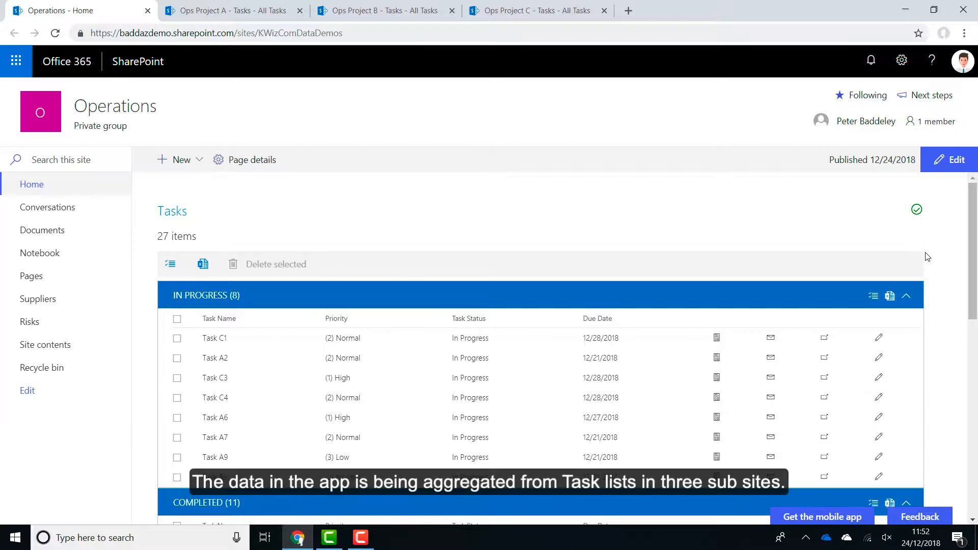
click(243, 4)
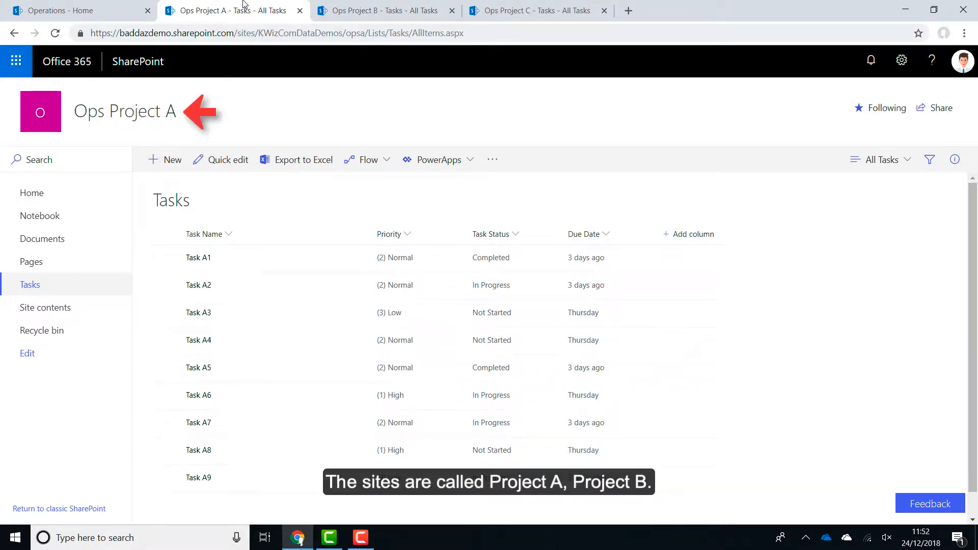
click(403, 13)
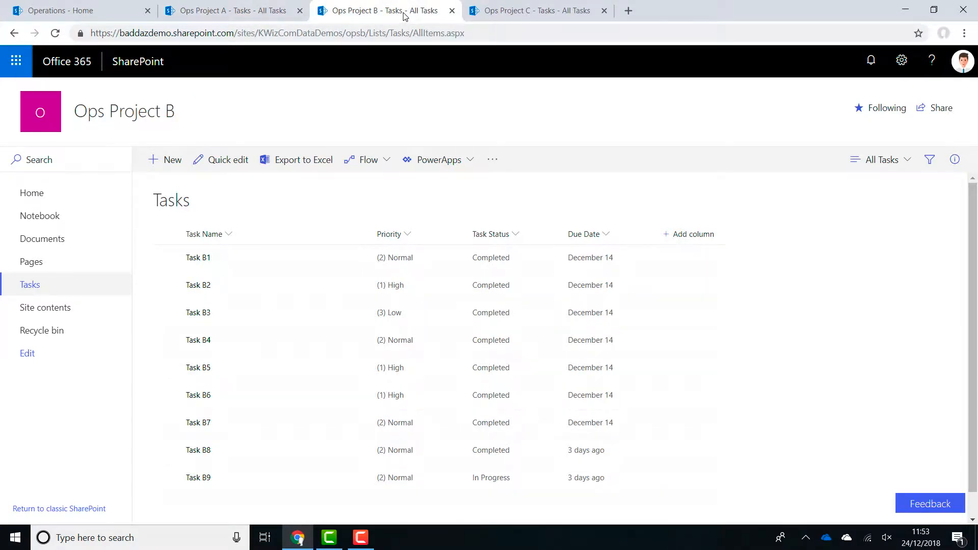
click(520, 14)
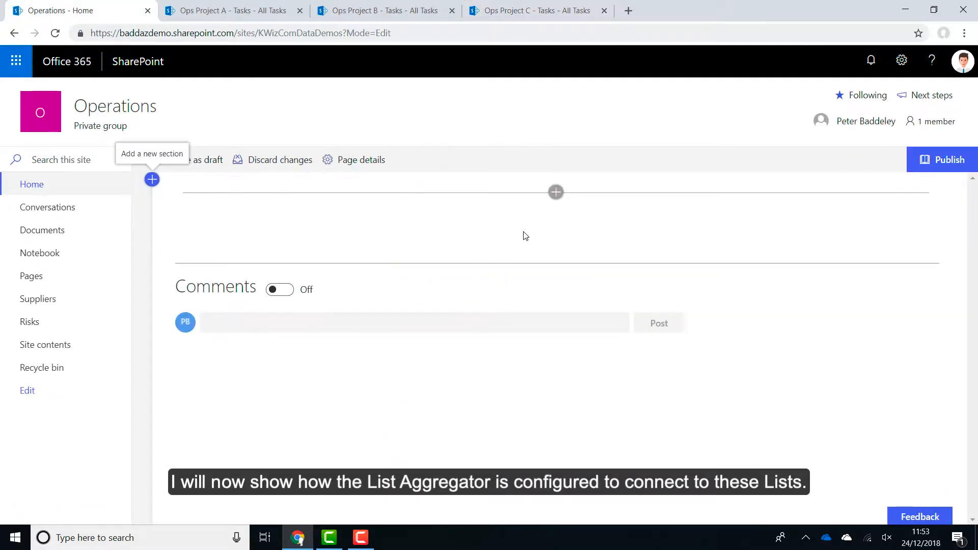
Add a List aggregator web part to the empty section of the Operations home page.
click(558, 193)
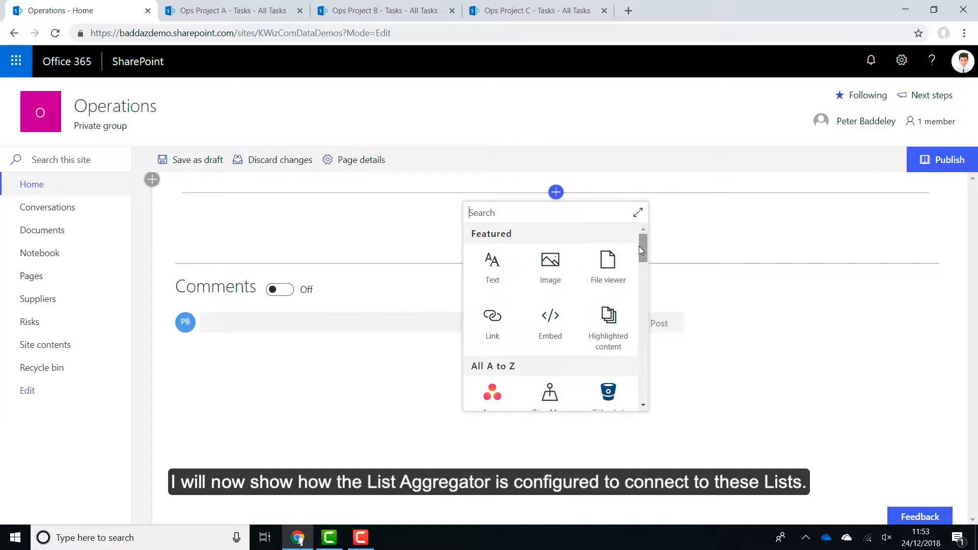
drag(641, 246, 643, 307)
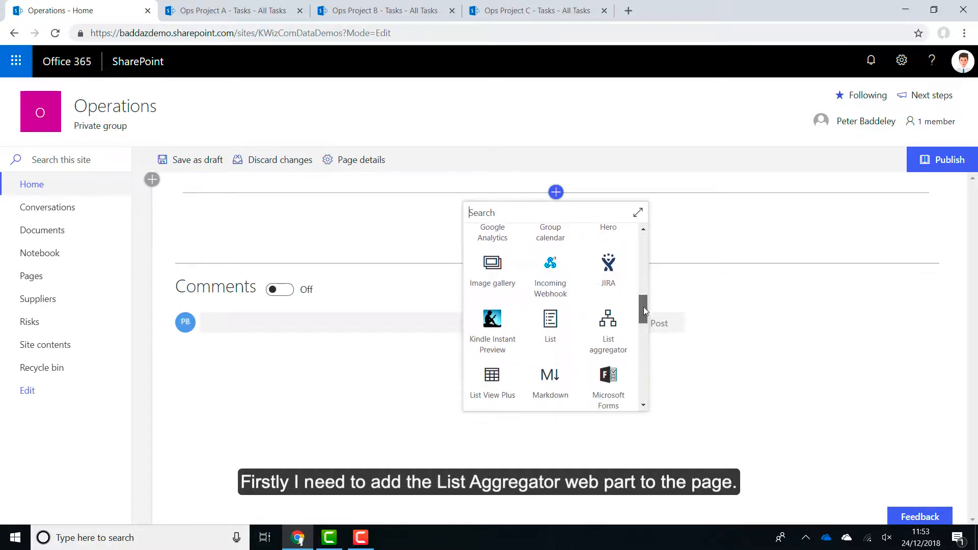
click(625, 324)
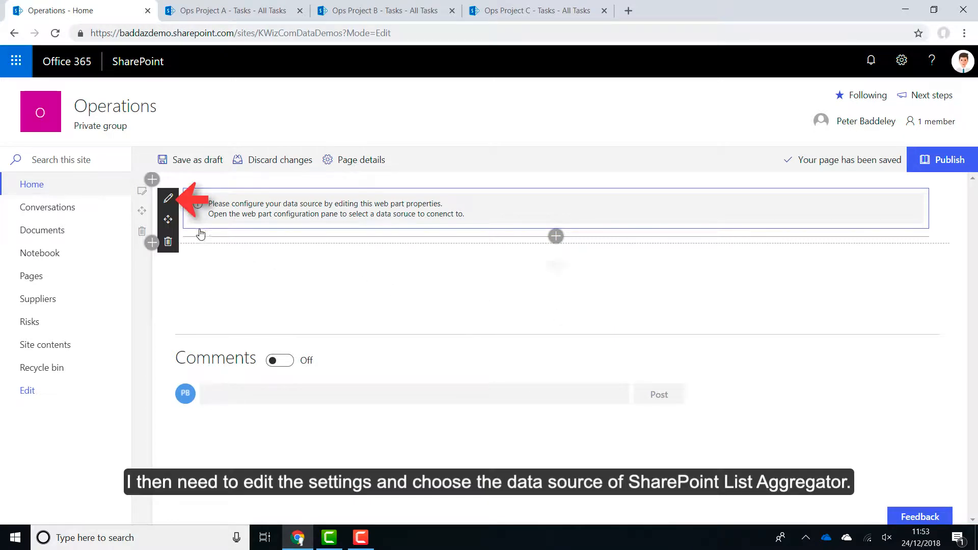
Open the List aggregator web part's settings and set its data source type to SharePoint List Aggregator.
click(166, 201)
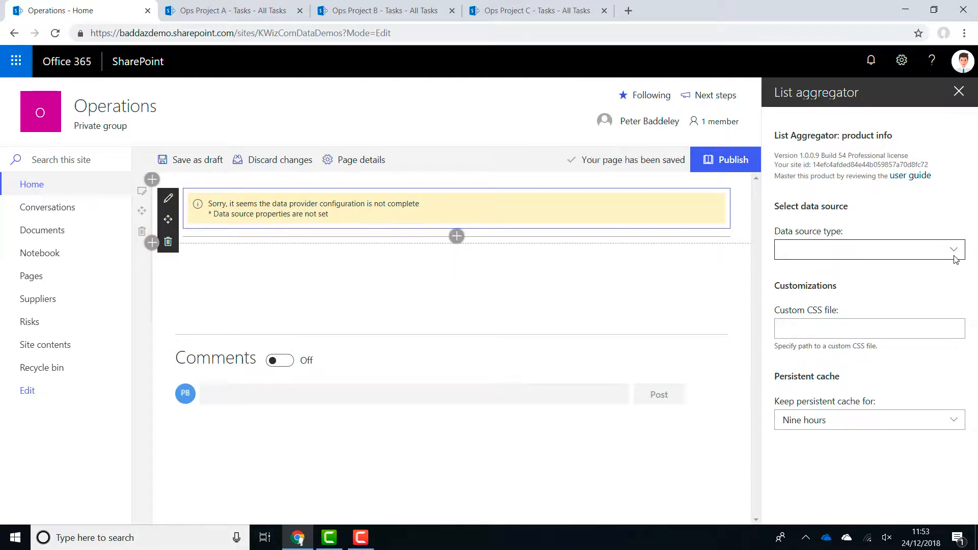
click(955, 258)
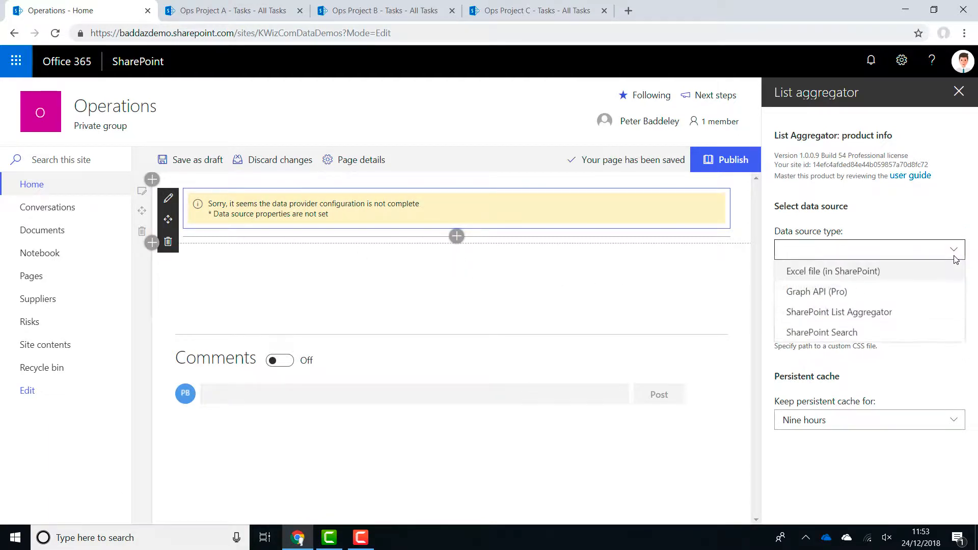
click(895, 312)
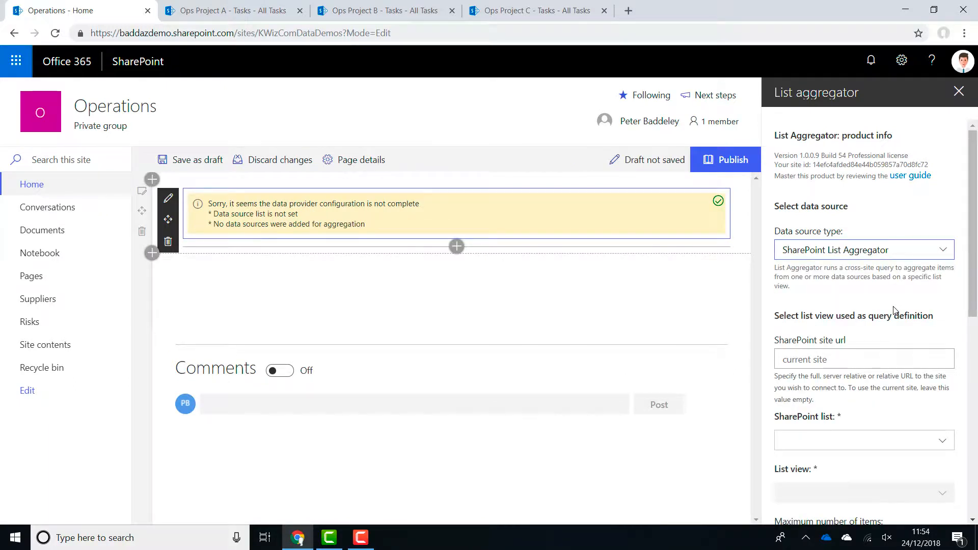
Add a data source to the List aggregator and give it the friendly name Operations Projects.
scroll(876, 320, down, 2)
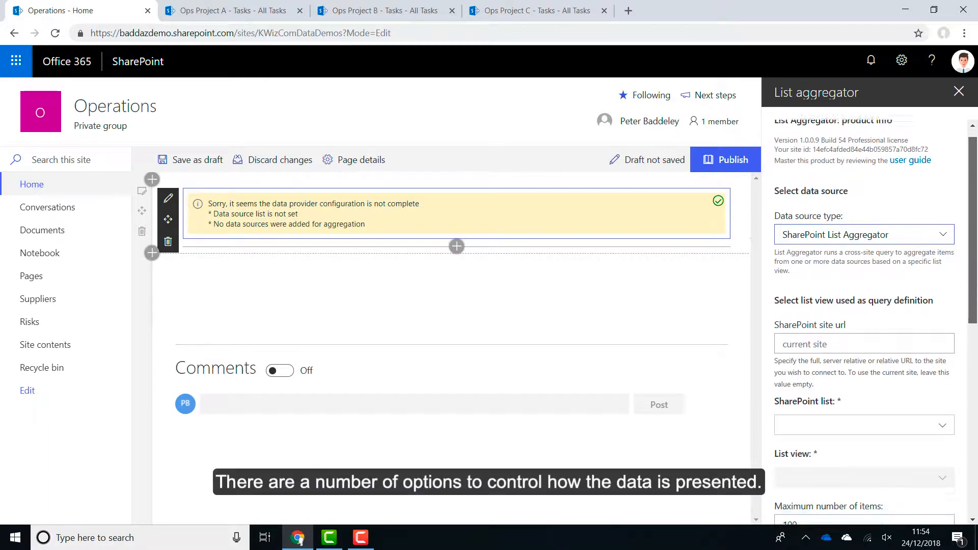
drag(976, 307, 977, 383)
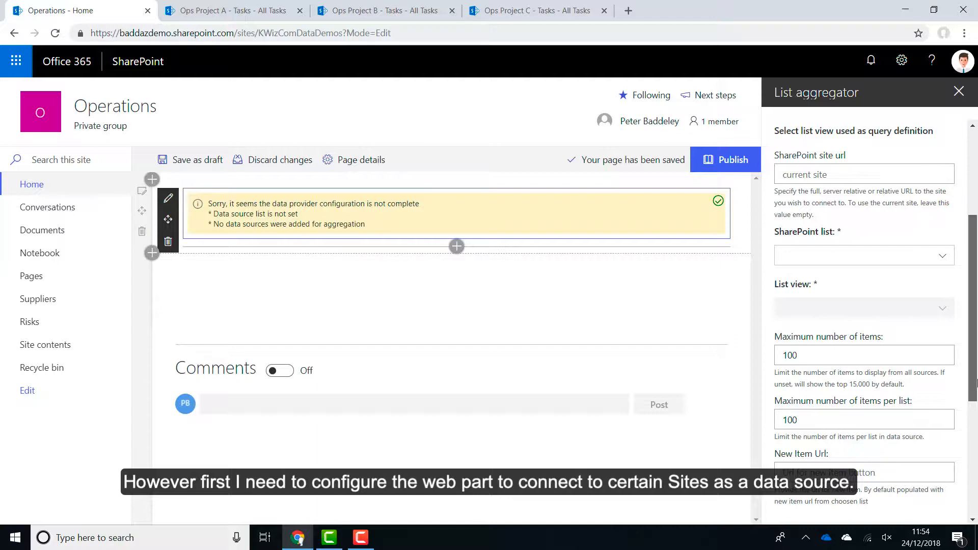
drag(976, 383, 976, 497)
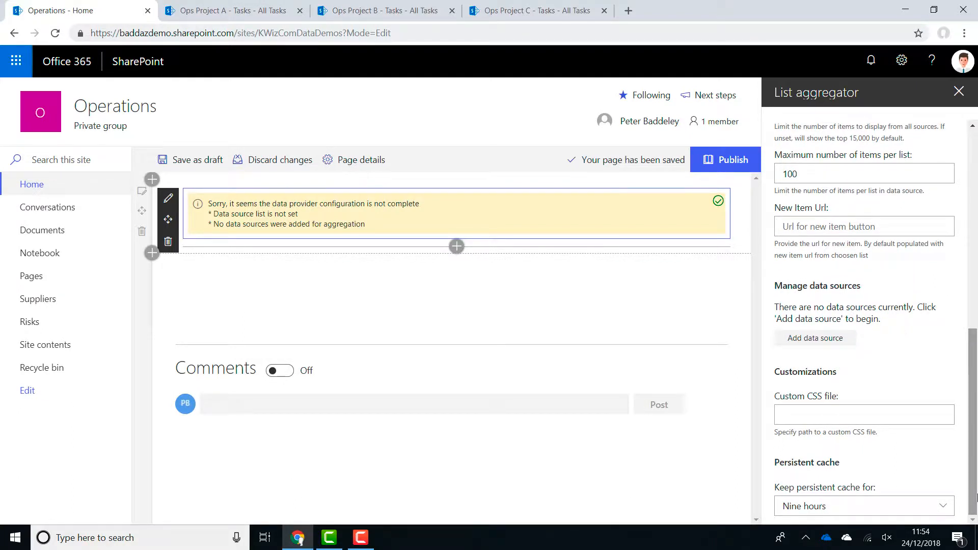
click(829, 344)
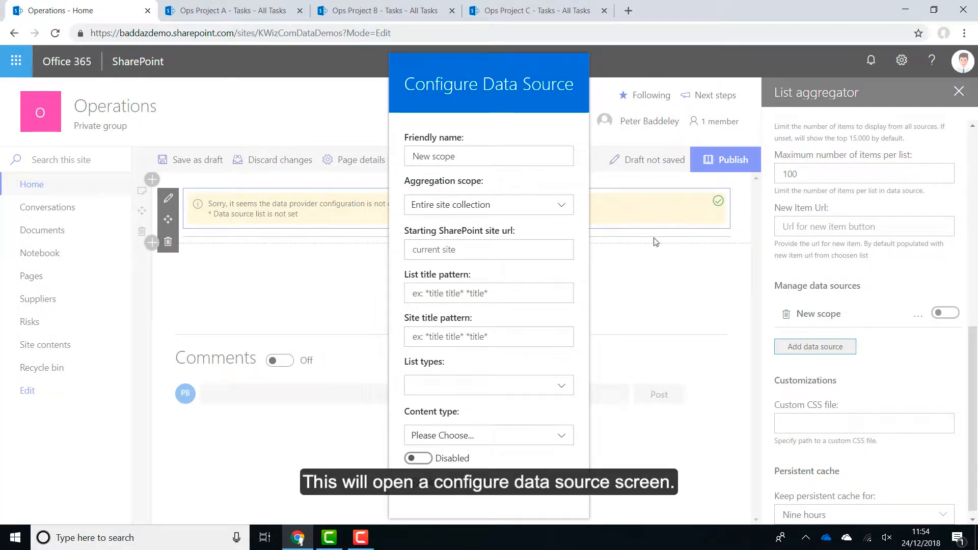
click(493, 156)
drag(391, 152, 356, 155)
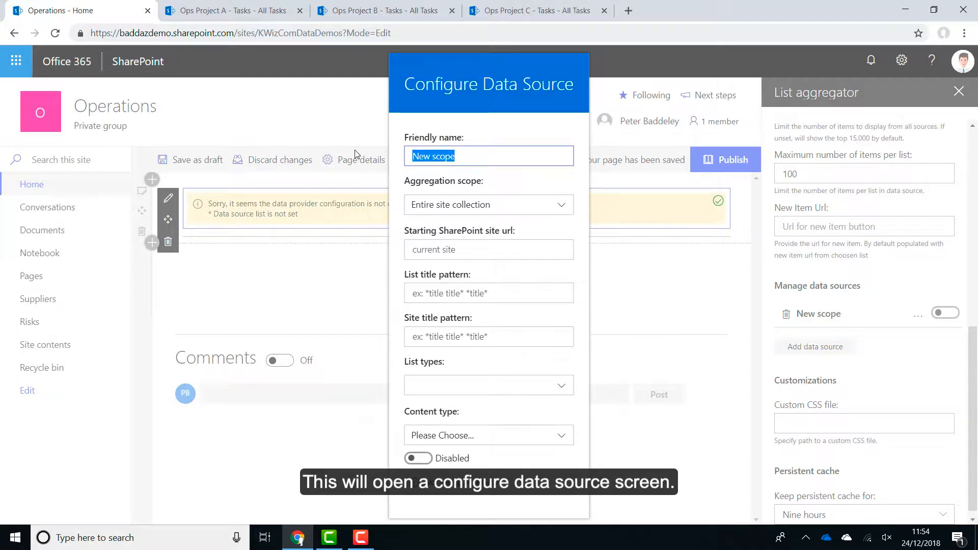
text(Operation)
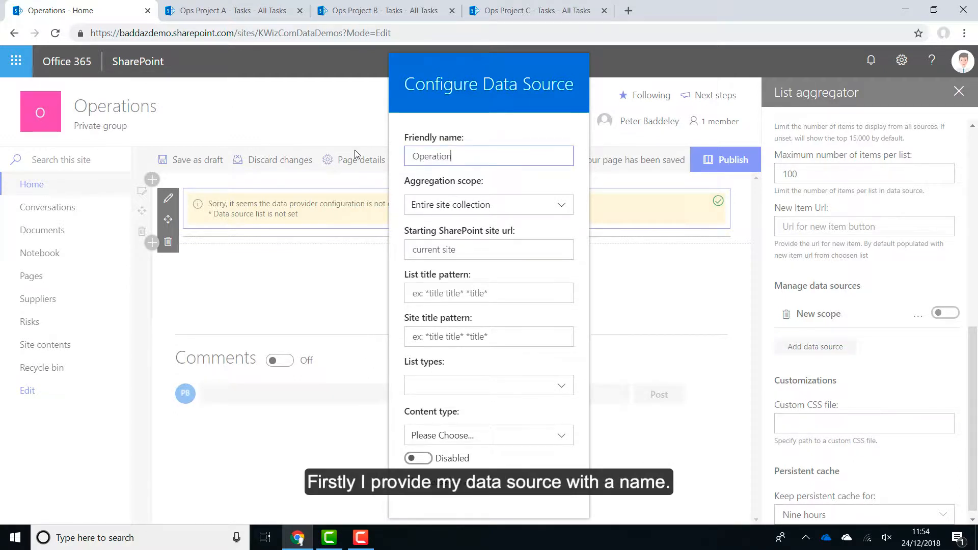
text(s Project)
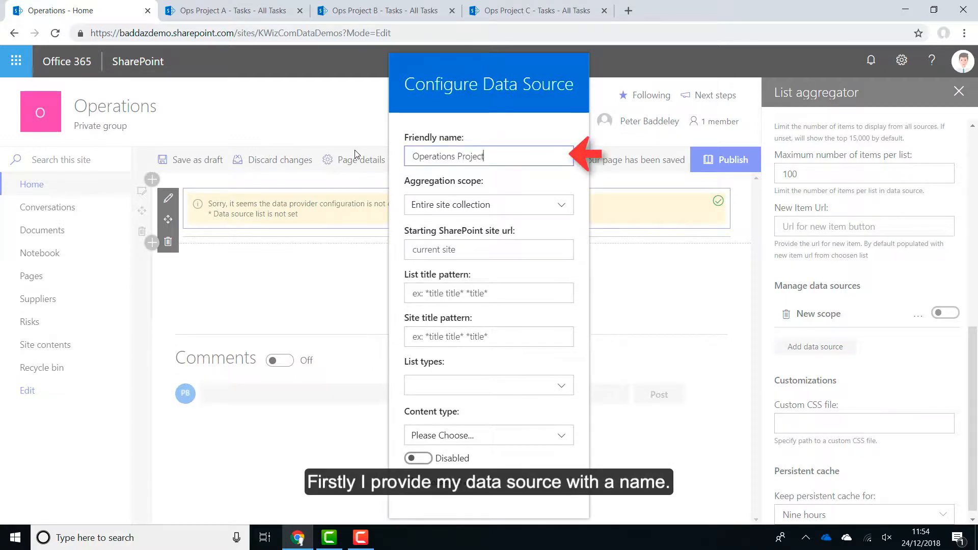
text(s)
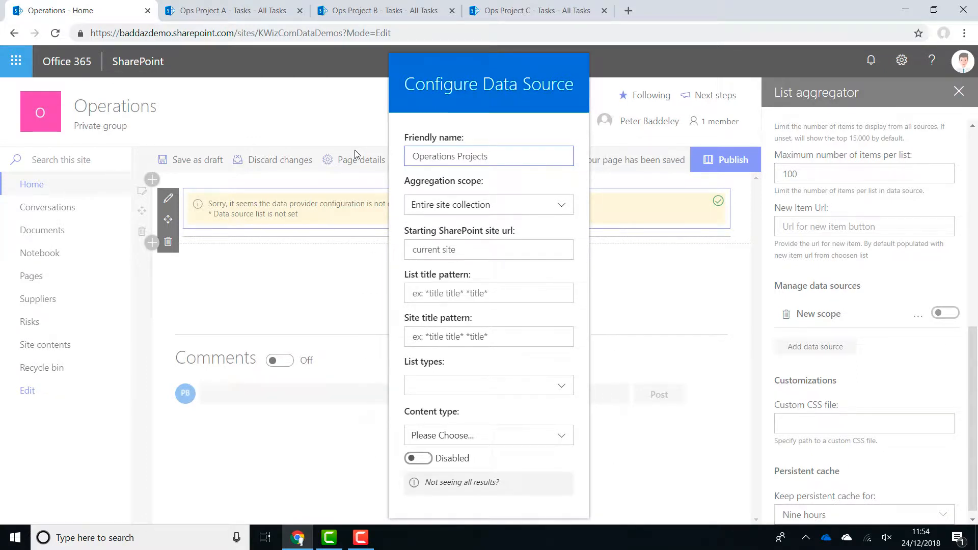
Use Entire site collection as the data source's aggregation scope, with the current site as the starting site.
click(520, 201)
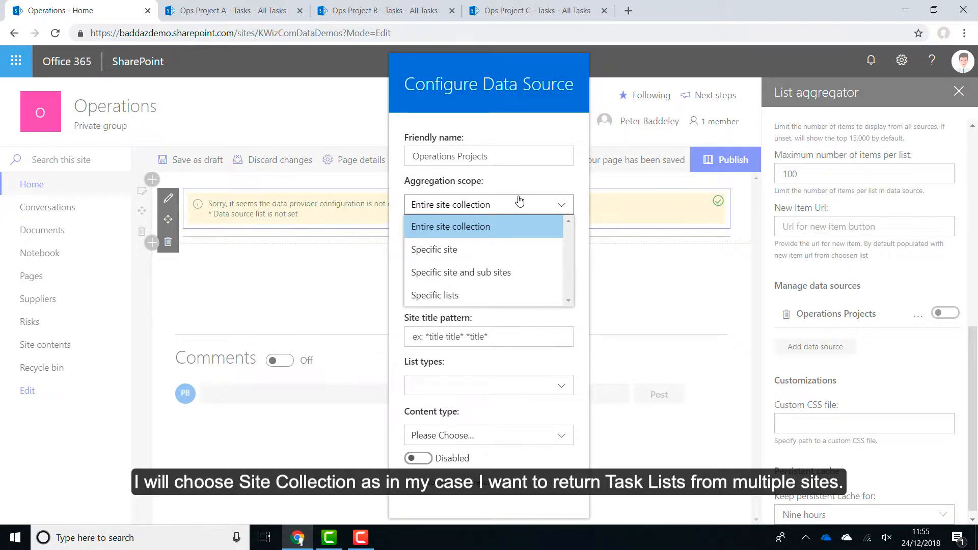
click(530, 187)
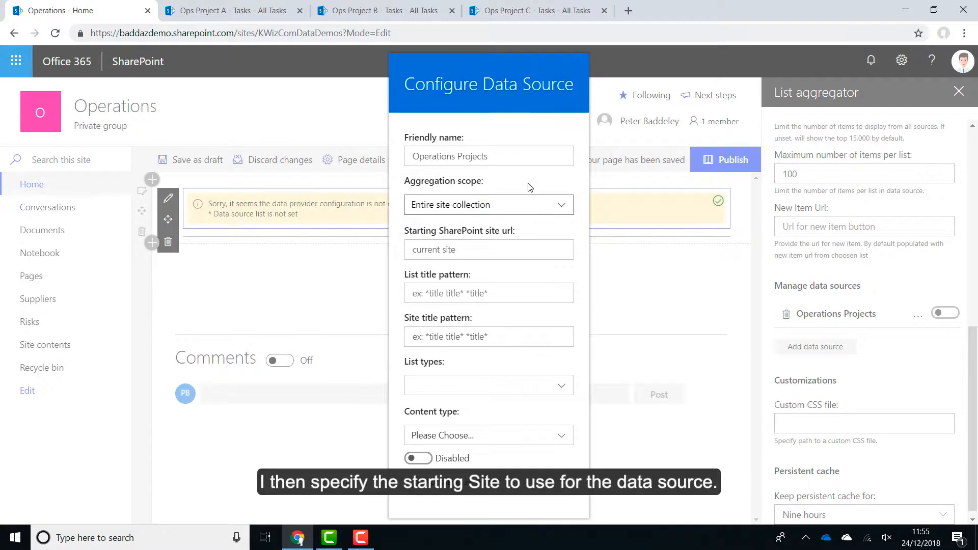
click(501, 244)
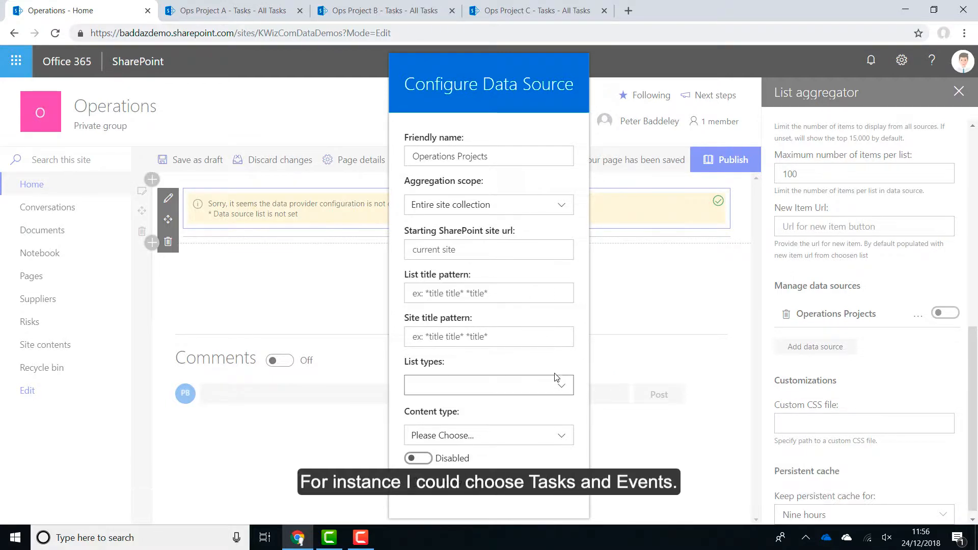
Limit the Operations Projects data source to the Tasks list type, enable it and close its configuration.
click(561, 387)
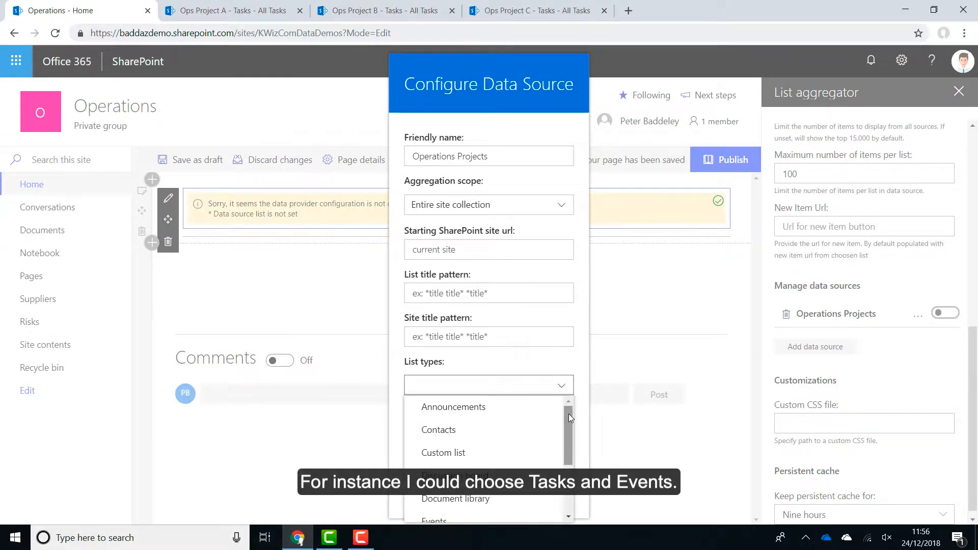
scroll(567, 407, down, 3)
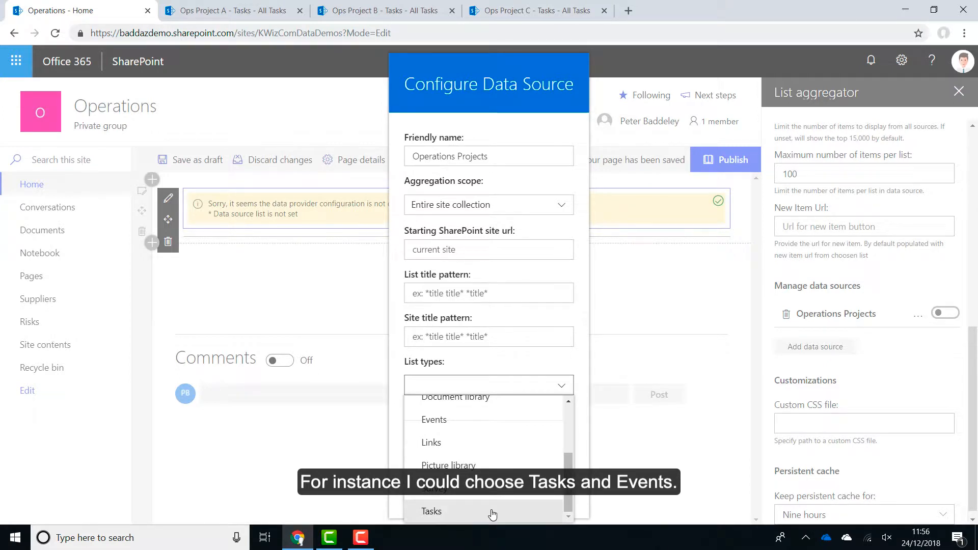
click(493, 512)
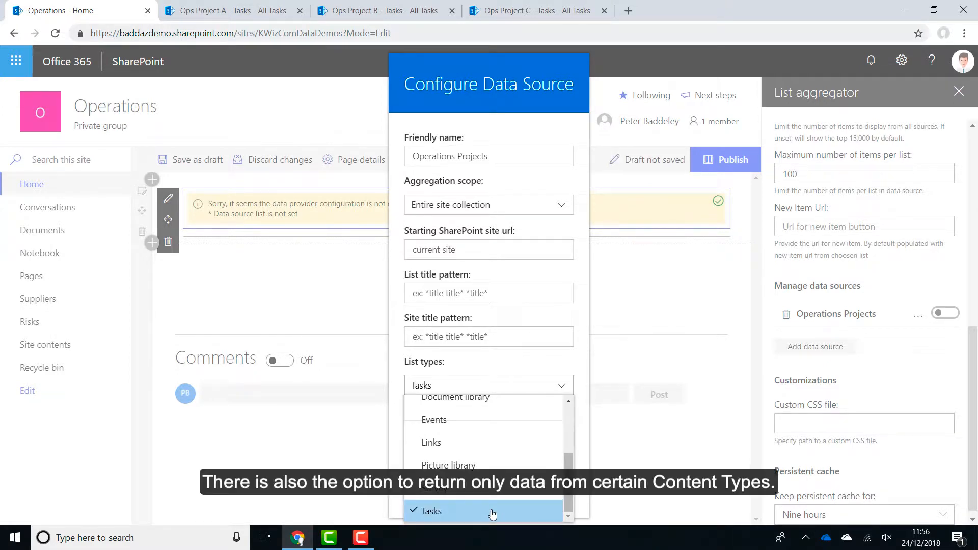
click(583, 415)
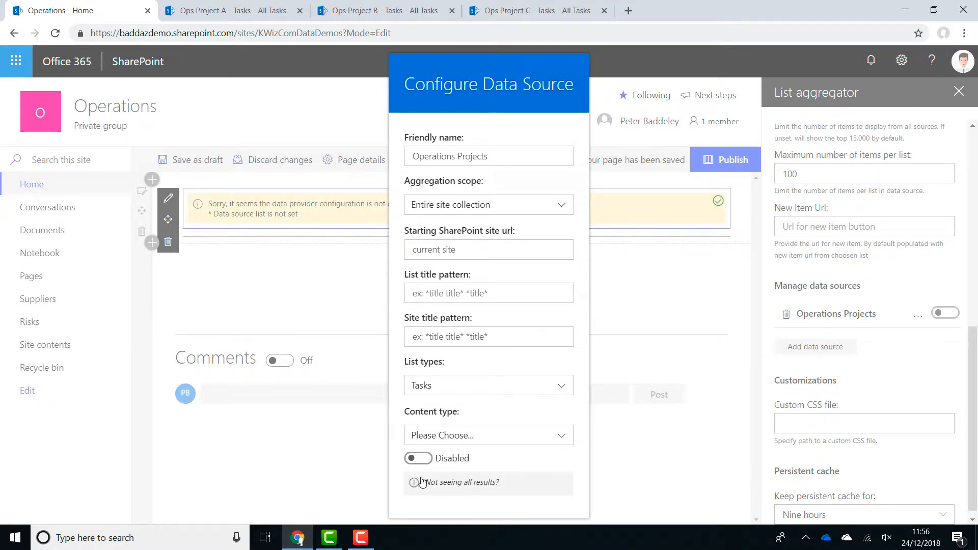
click(418, 460)
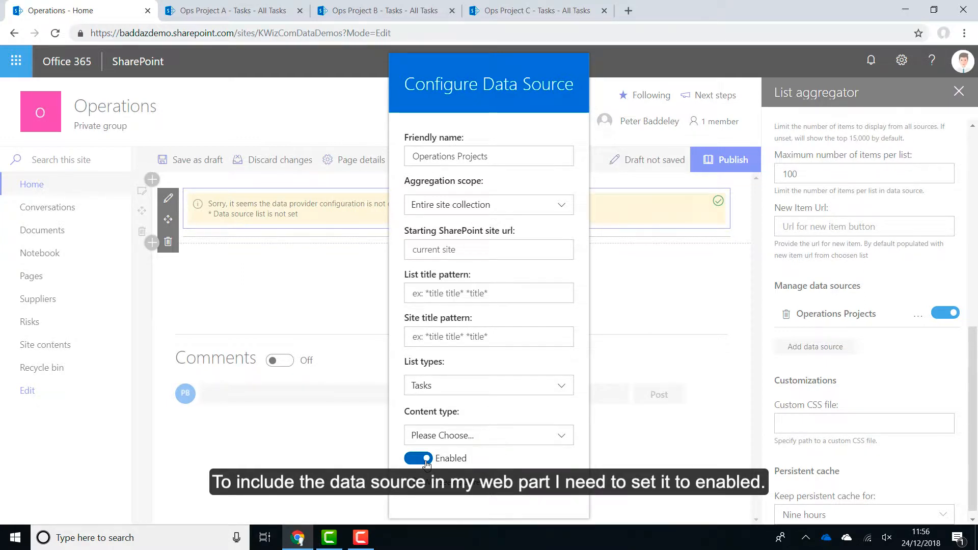
click(889, 286)
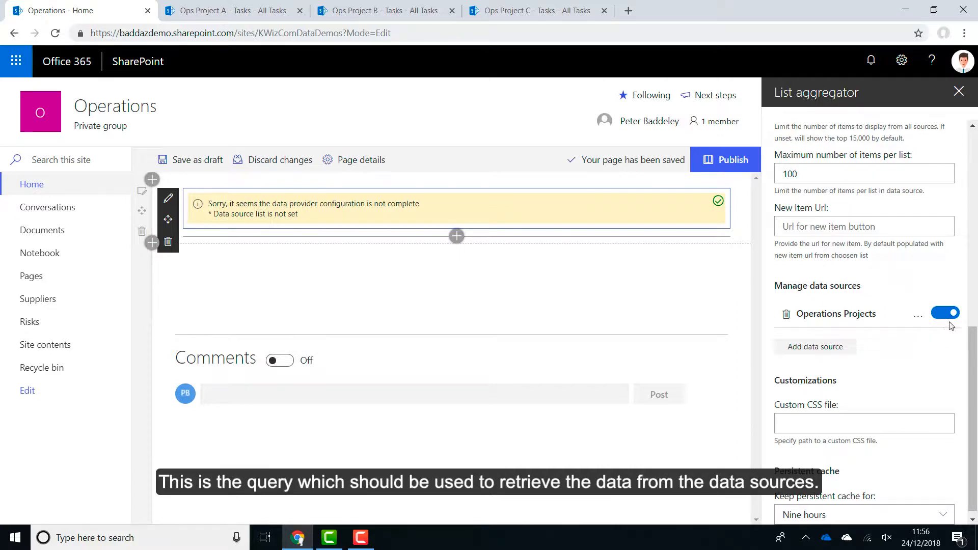
Paste the baddazdemo.sharepoint.com site URL into the query definition and select Tasks as its SharePoint list.
drag(977, 334, 977, 207)
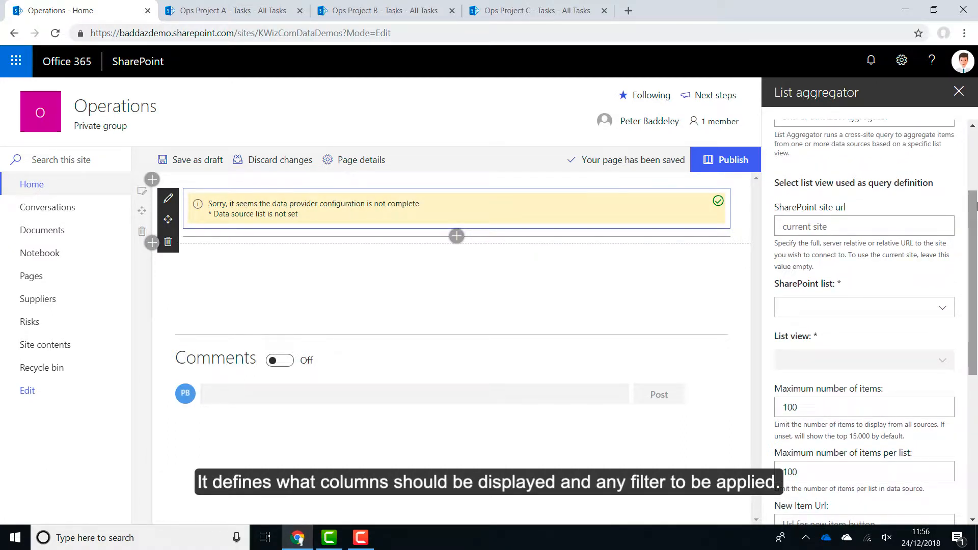
click(833, 225)
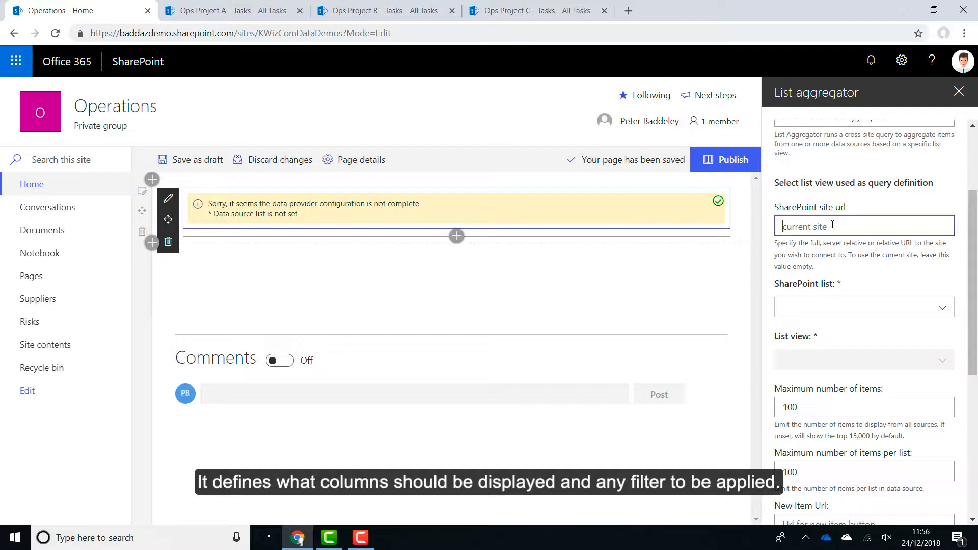
key(ctrl+v)
click(832, 252)
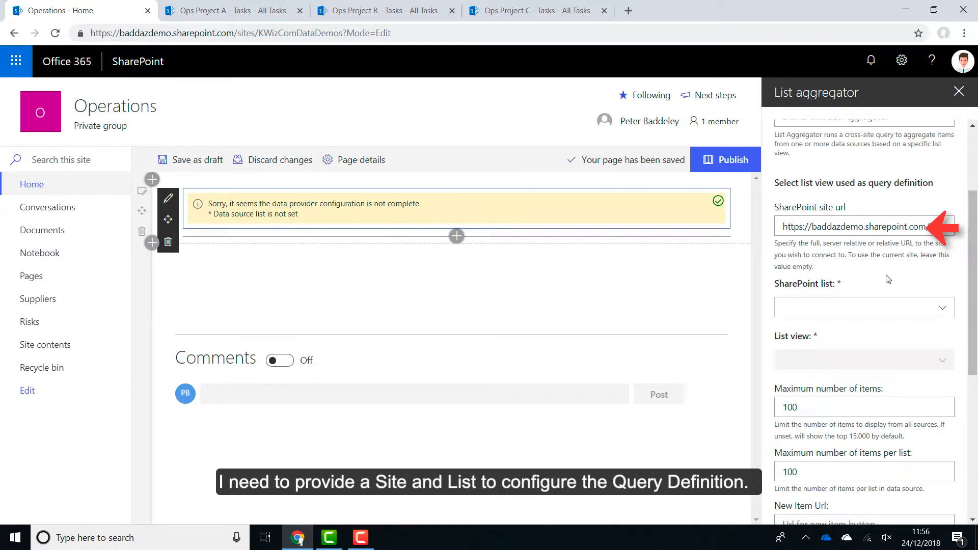
click(861, 307)
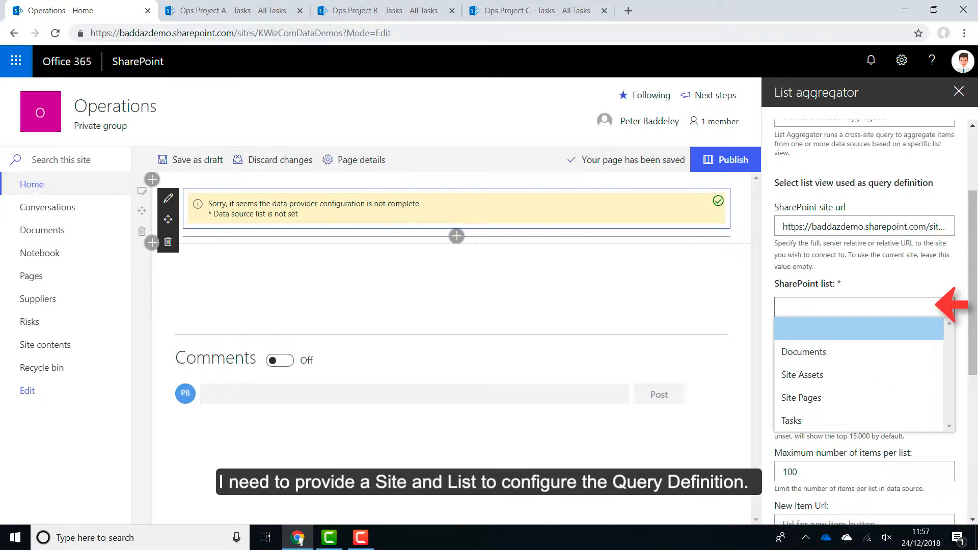
click(830, 423)
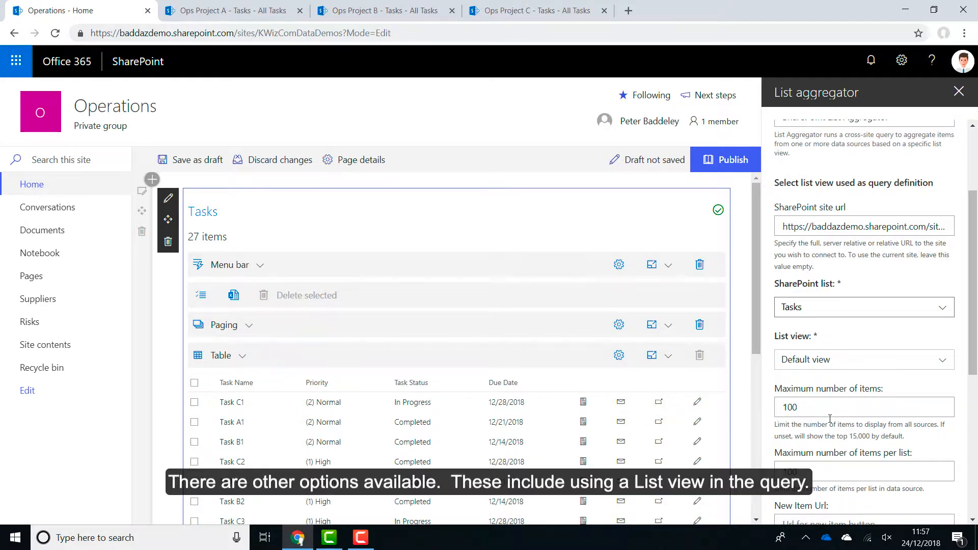
Examine the list view choices and the item limit settings available for the query definition.
click(941, 366)
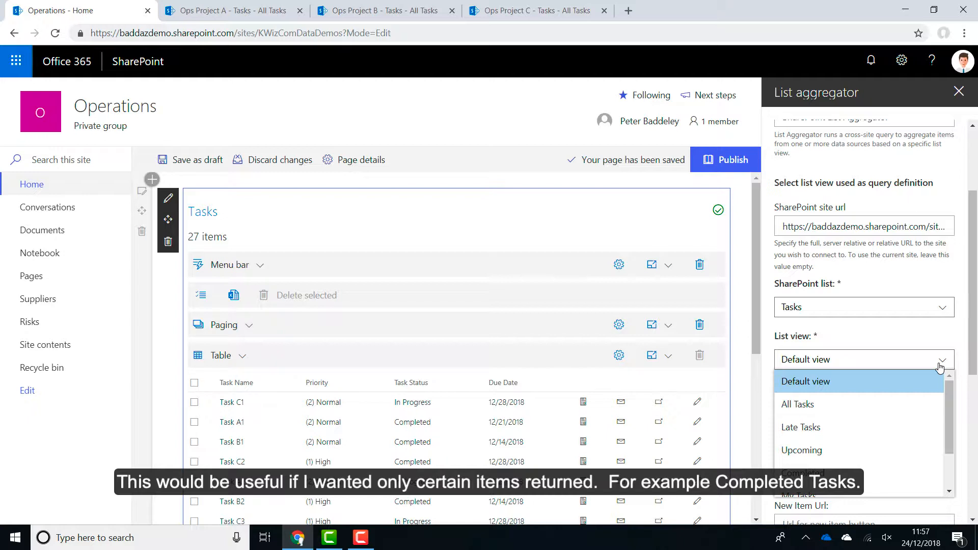
click(960, 358)
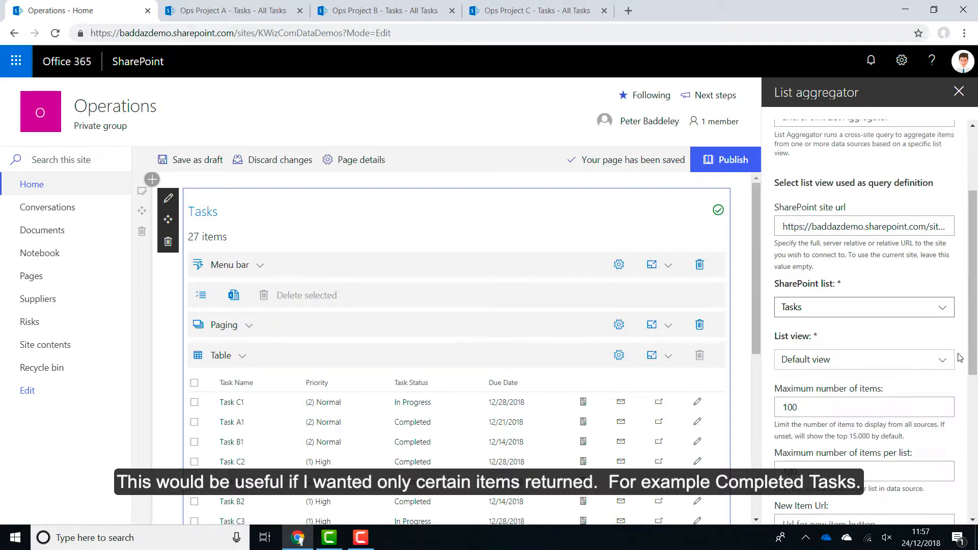
drag(970, 357, 970, 376)
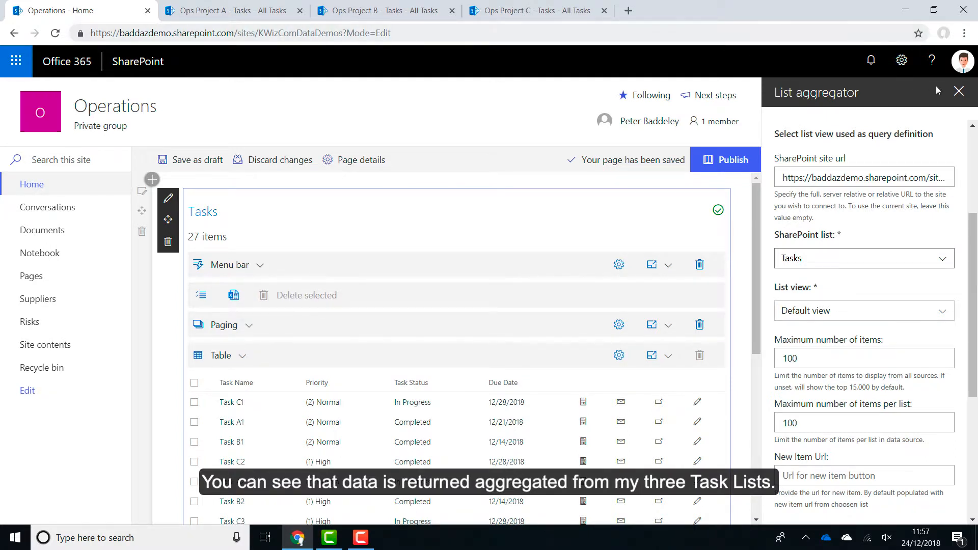
Close the List Aggregator properties and remove the Paging control from the Tasks web part.
click(960, 93)
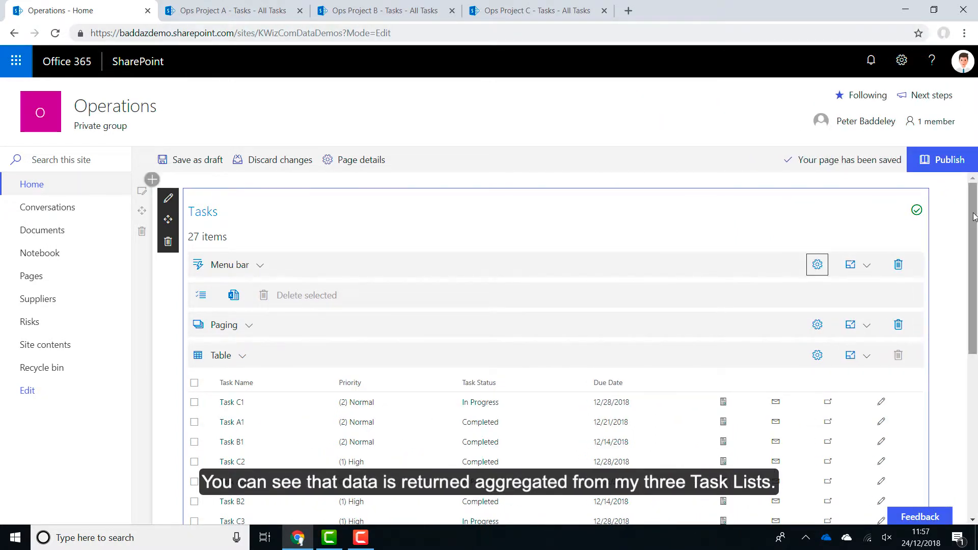
drag(974, 216, 975, 268)
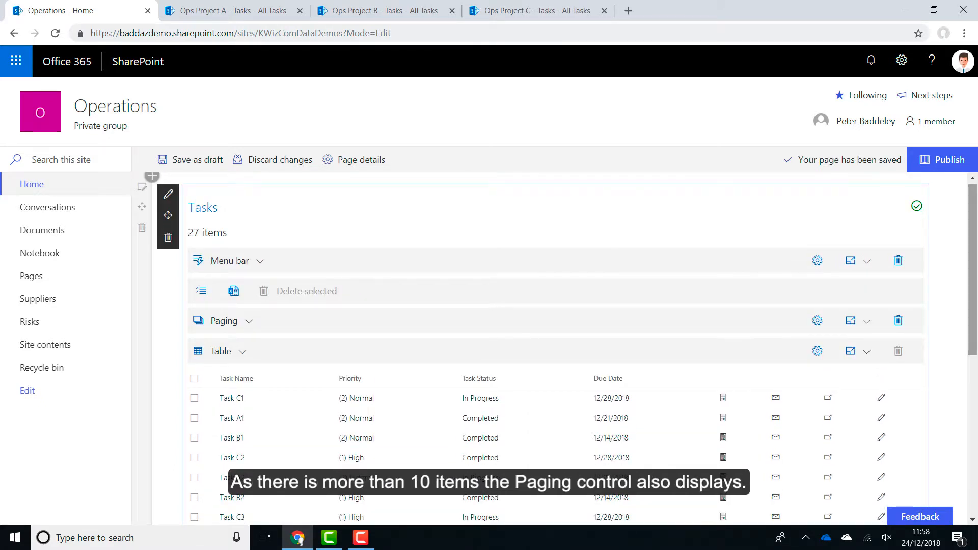
click(898, 321)
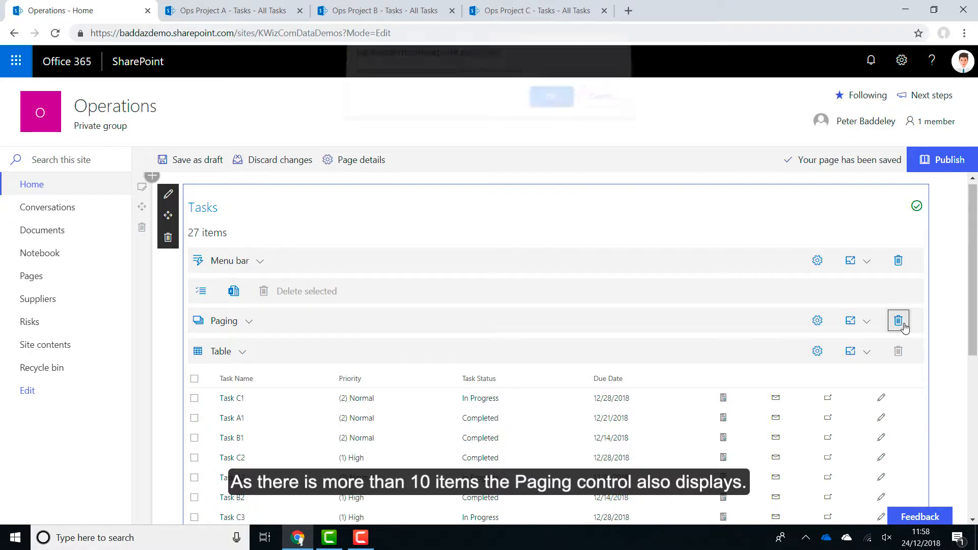
click(551, 106)
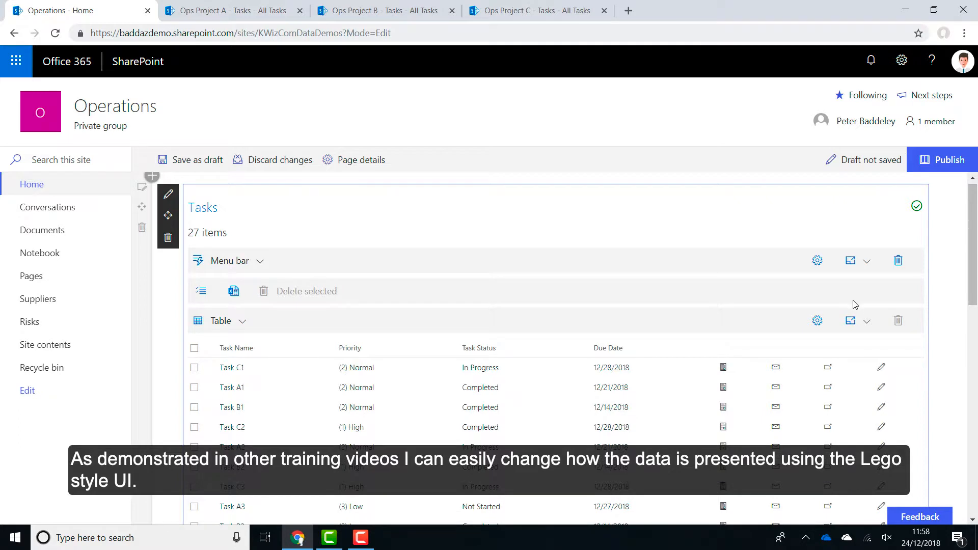
Add a Groups control around the Tasks table and publish the Operations home page.
click(859, 322)
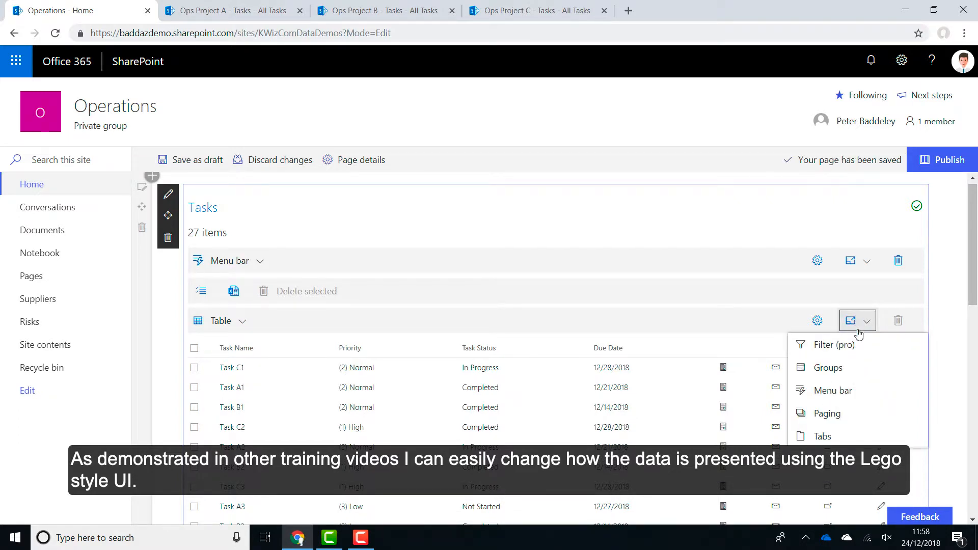
click(860, 368)
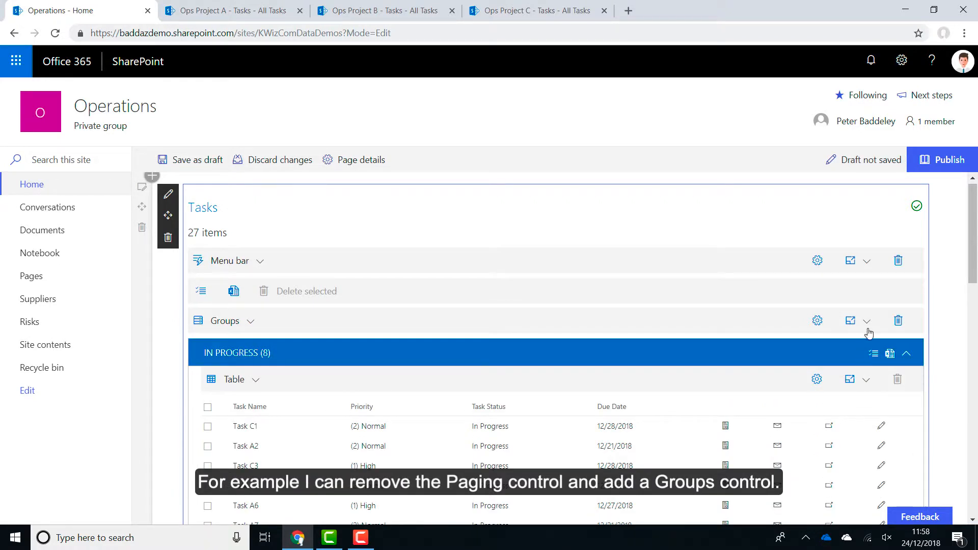
click(944, 163)
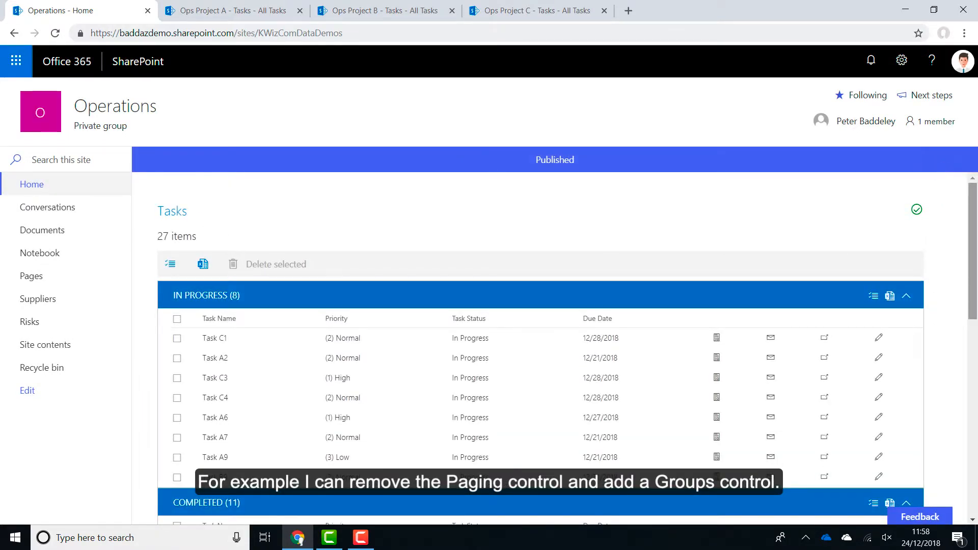
drag(977, 211, 976, 192)
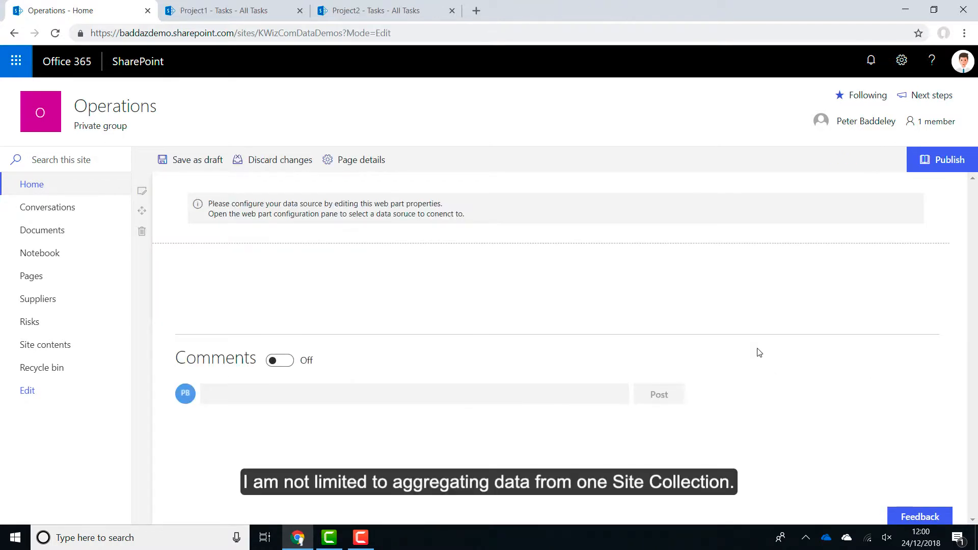
Review the Tasks lists of the Project1 and Project2 sites, and return to the Operations home page.
click(223, 13)
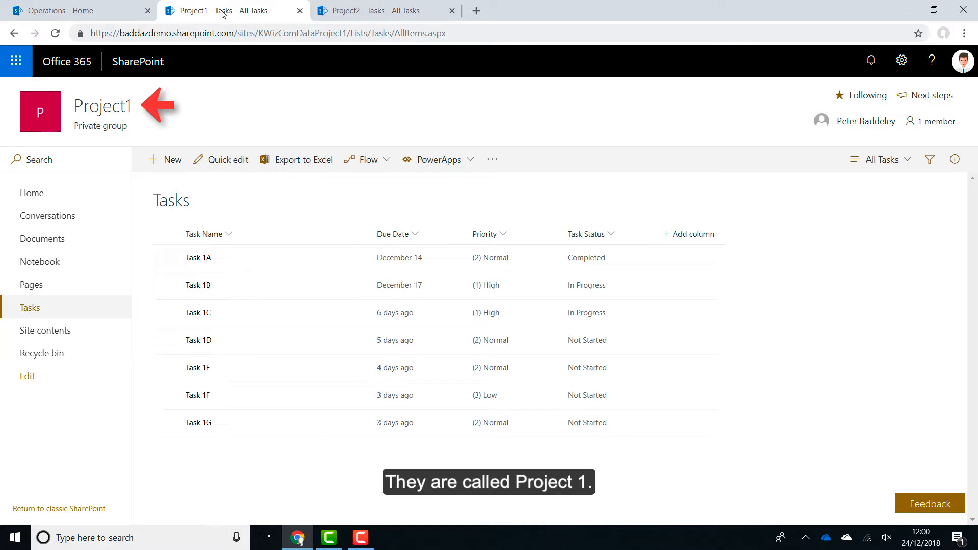
click(363, 9)
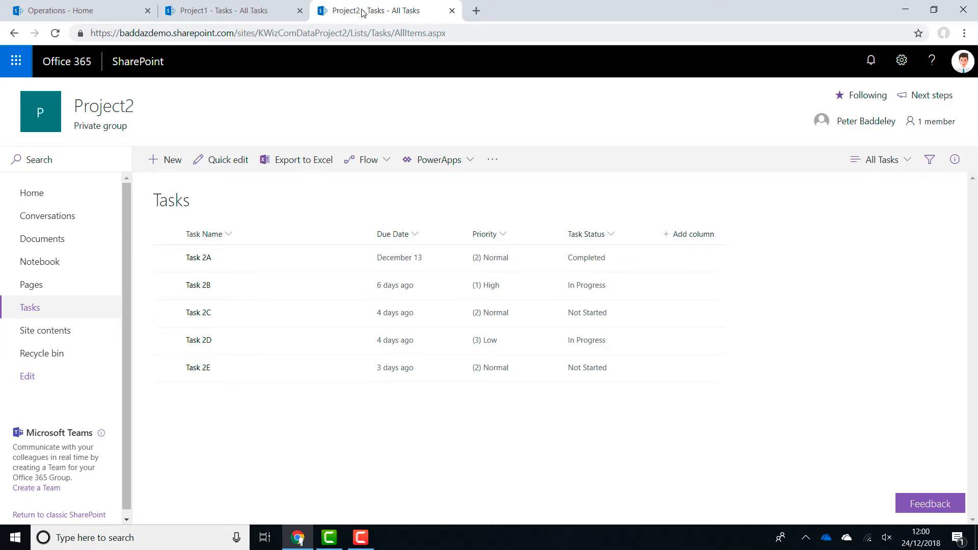
click(107, 12)
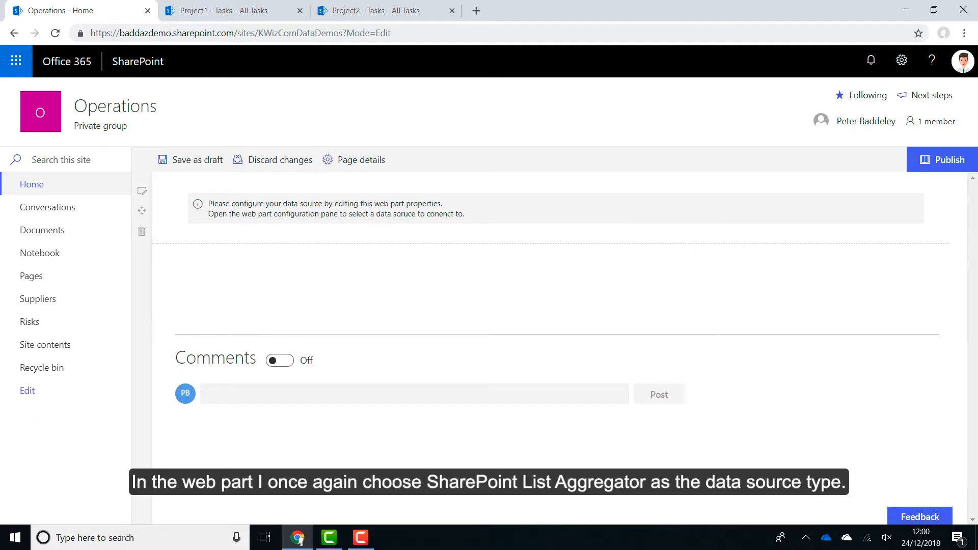
Open the unconfigured web part's properties and choose SharePoint List Aggregator as its data source type.
mouse_move(362, 190)
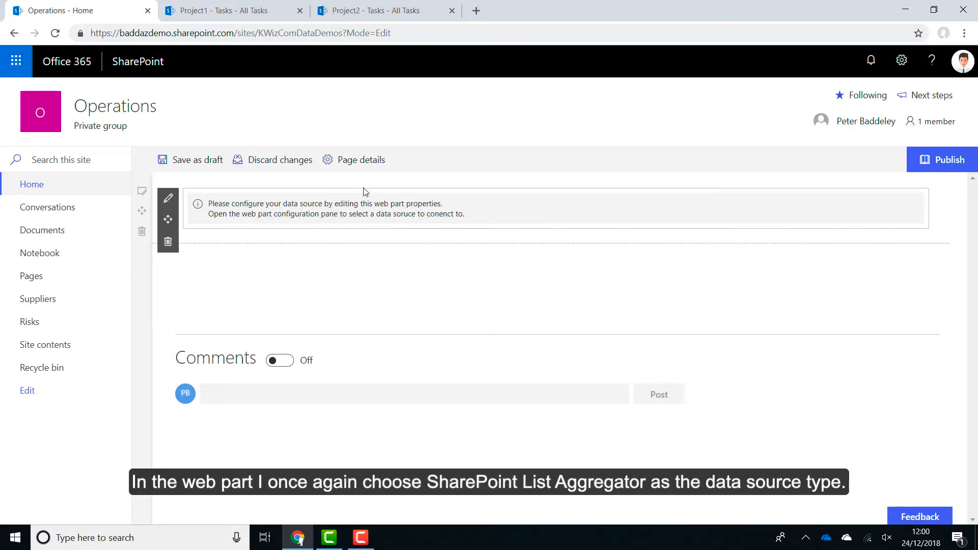
click(169, 199)
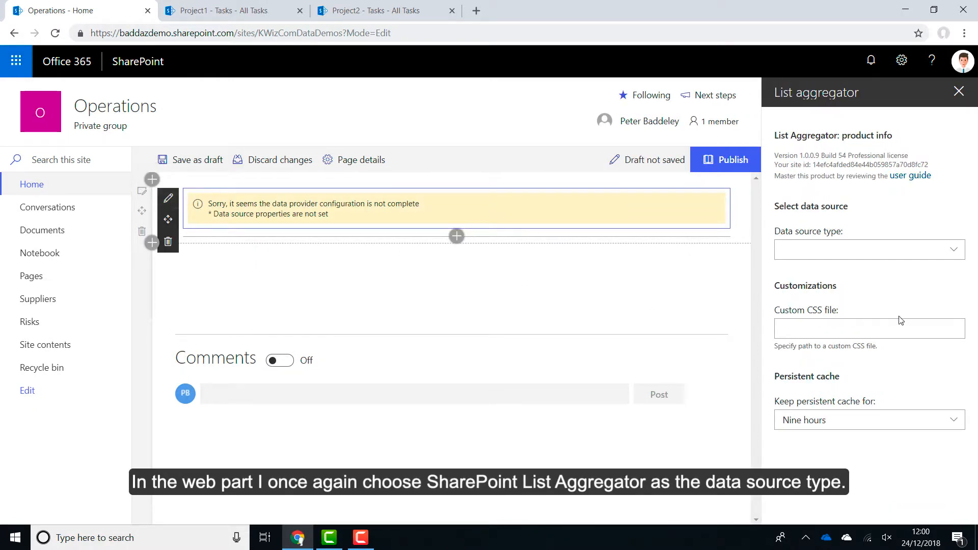
click(961, 256)
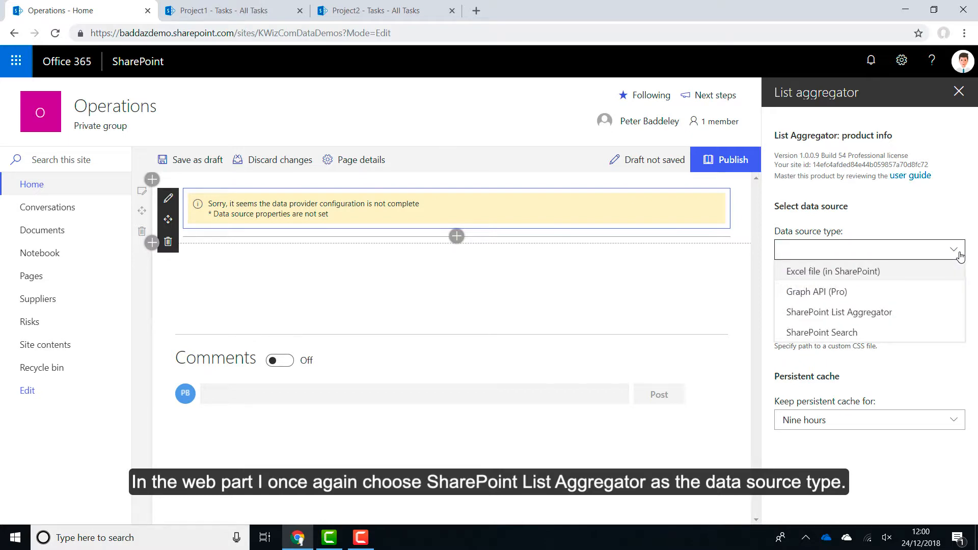
click(861, 312)
Add a data source to the List Aggregator with the friendly name Project 1.
drag(975, 285, 975, 484)
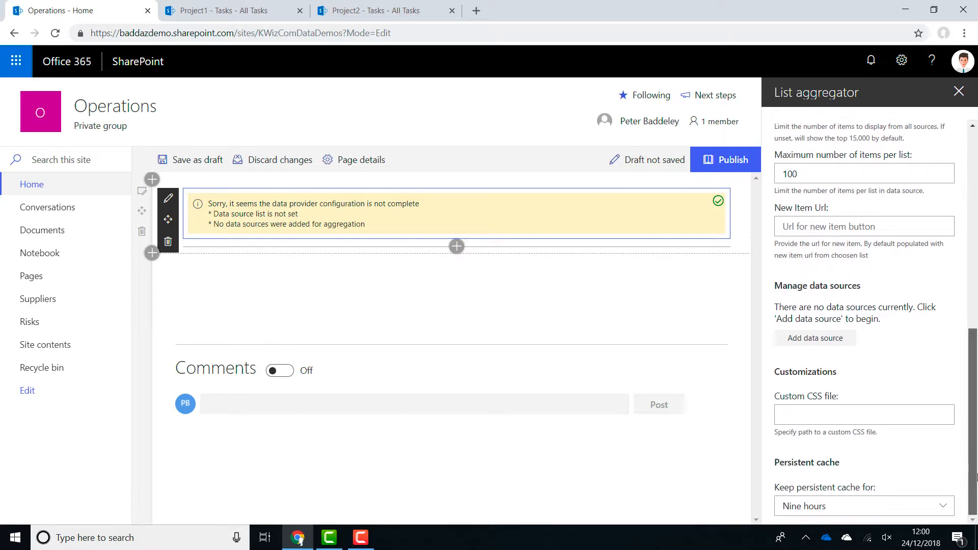
click(829, 343)
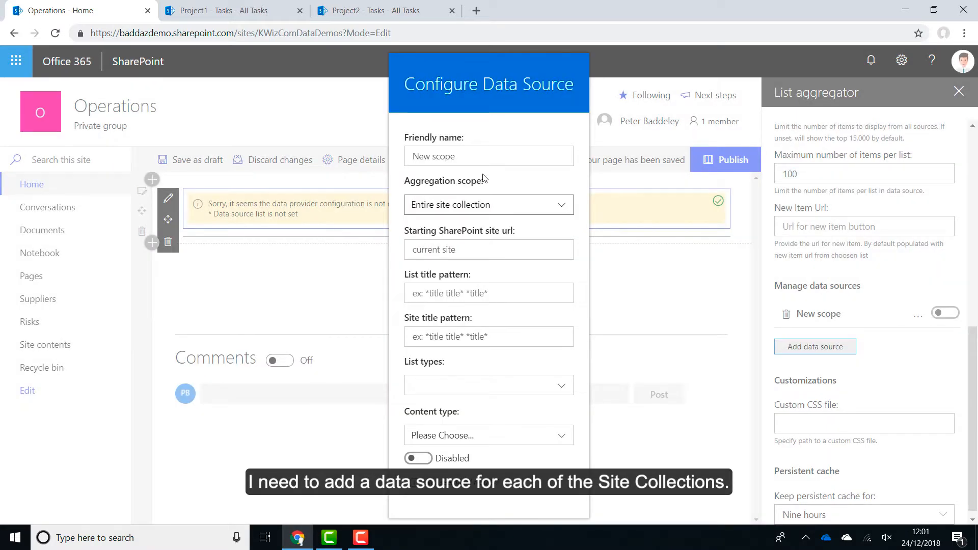
click(474, 159)
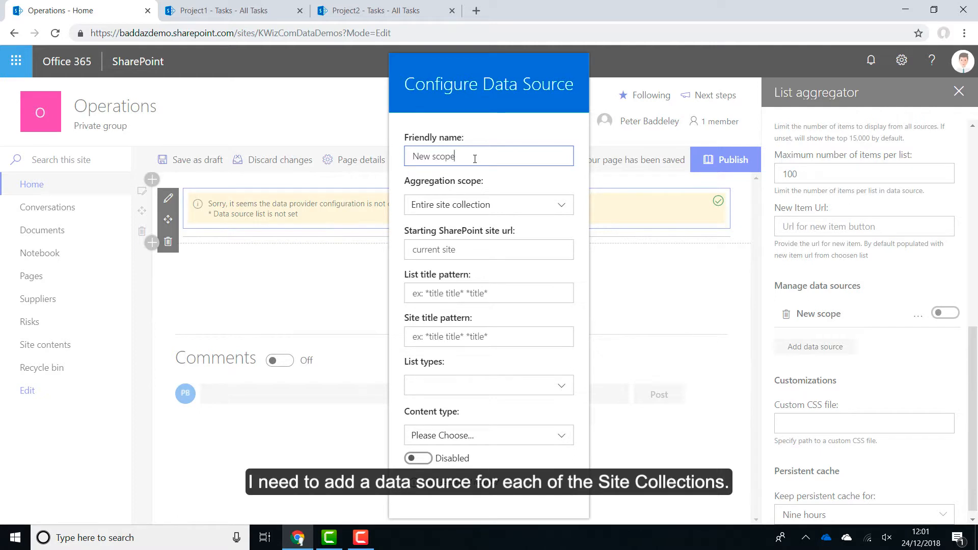
key(ctrl+shift+Left)
key(ctrl+shift+Left)
text(P)
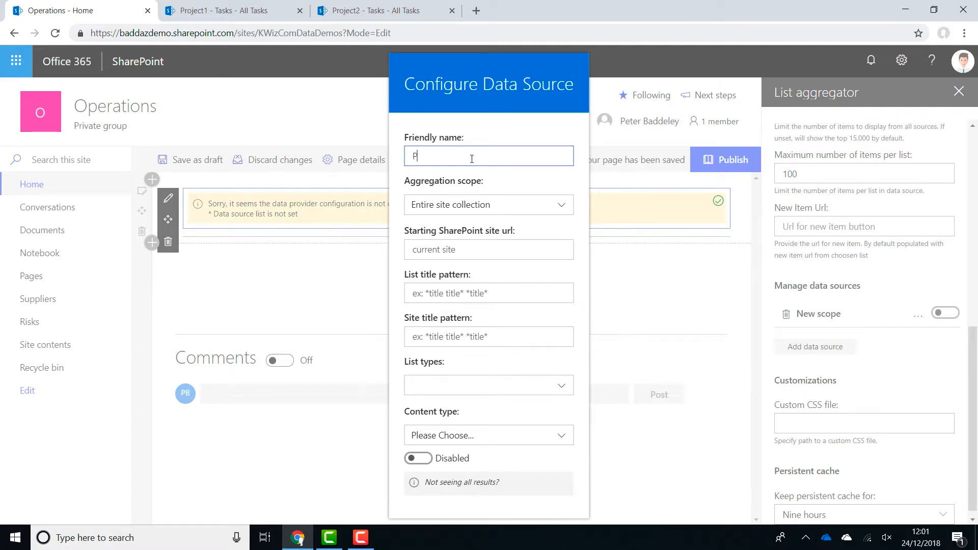
text(roject 1)
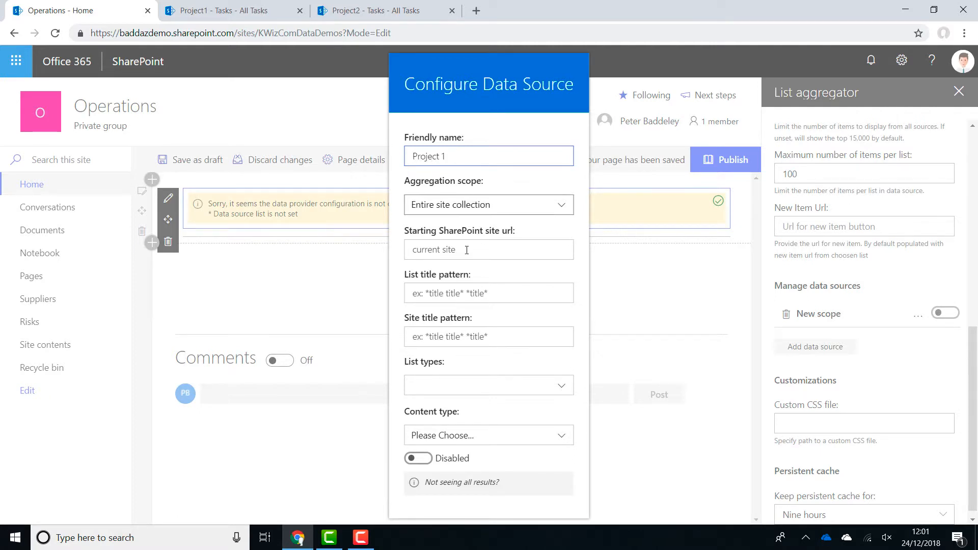
click(463, 249)
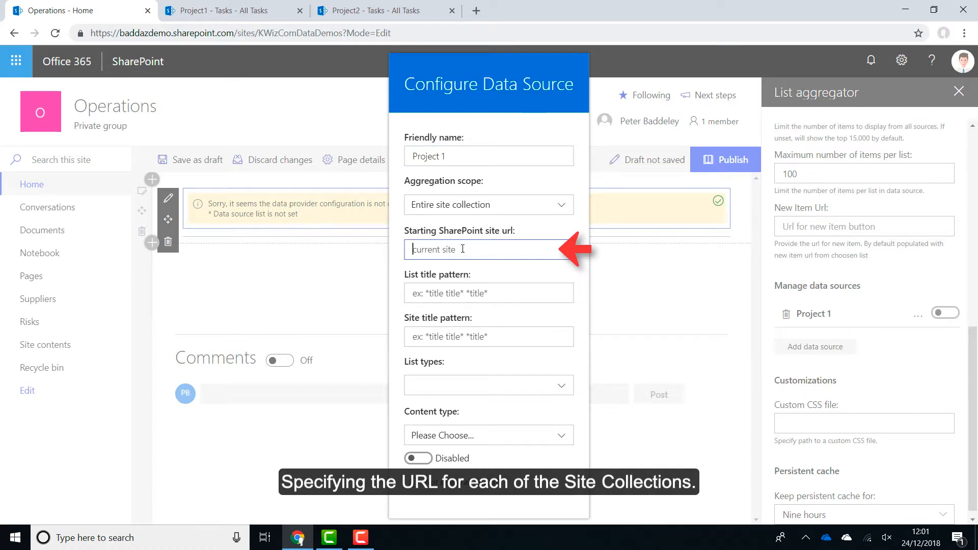
text(https://baddazdemo.sharepoint.com/sites/DataProject1)
click(463, 289)
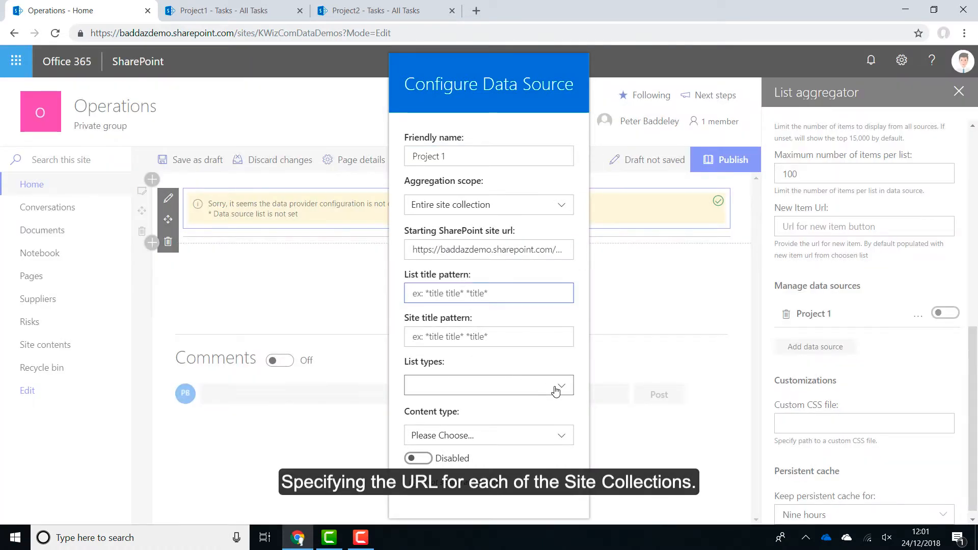
Limit the Project 1 data source to the Tasks list type, enable it and close its configuration.
click(557, 387)
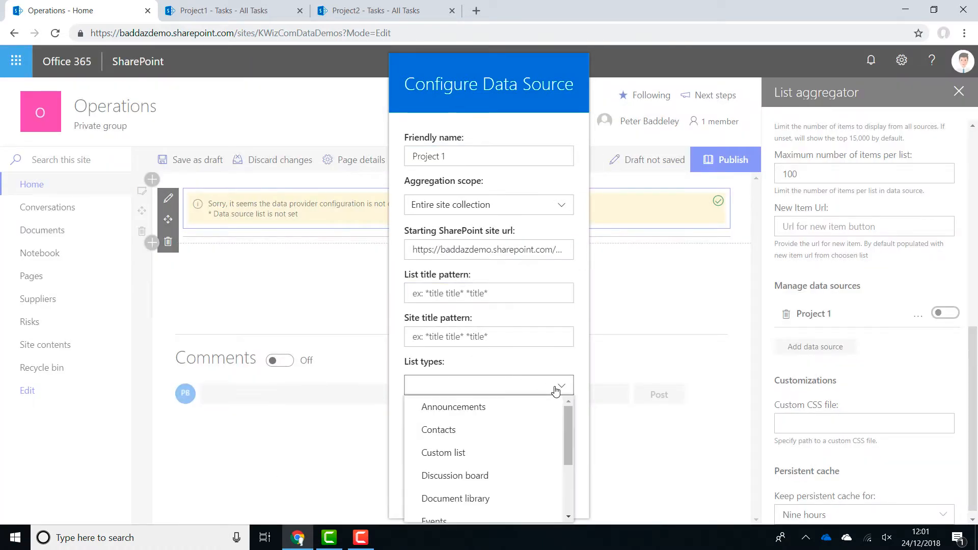
scroll(559, 433, down, 3)
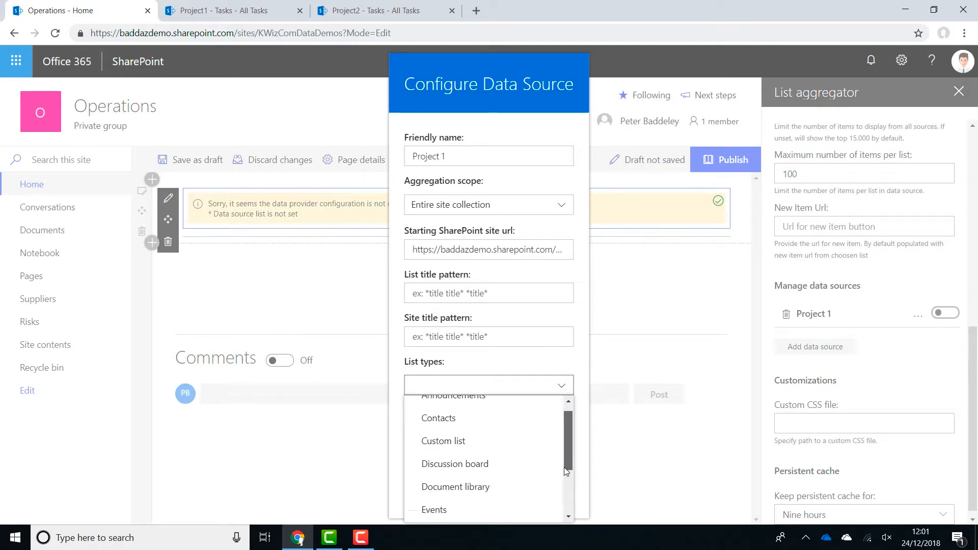
click(528, 512)
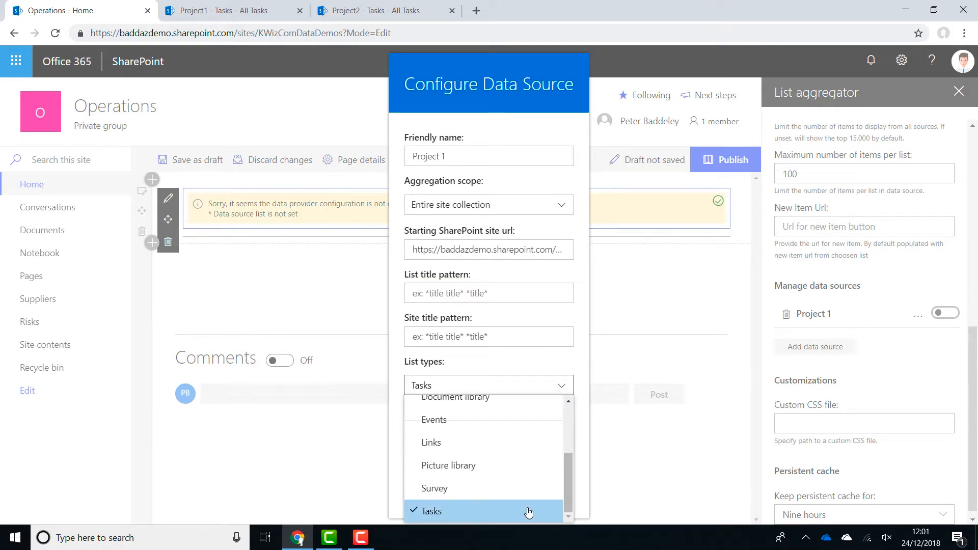
click(584, 379)
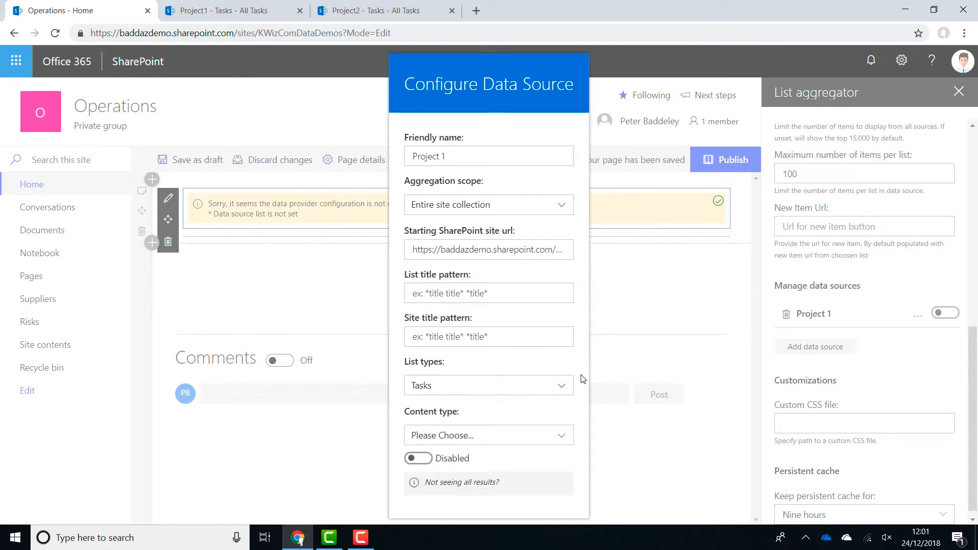
click(425, 459)
click(909, 449)
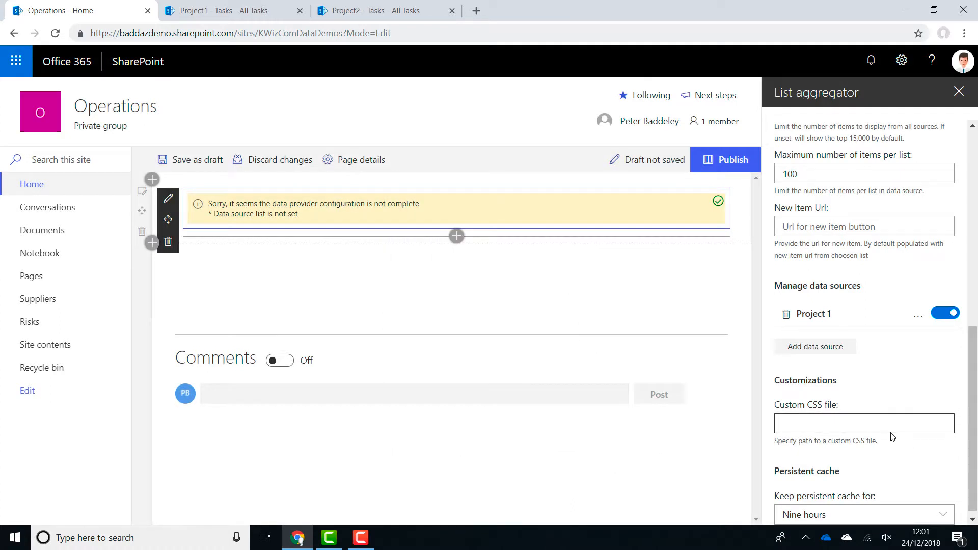
Add a second data source named Project 2 and paste the Project2 site URL as its starting site.
click(830, 349)
triple_click(479, 150)
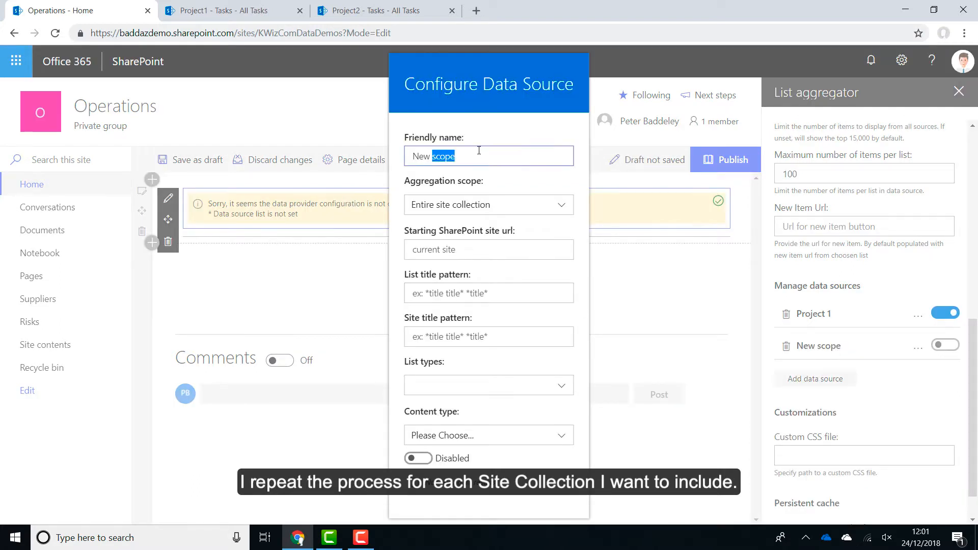
text(Project 2)
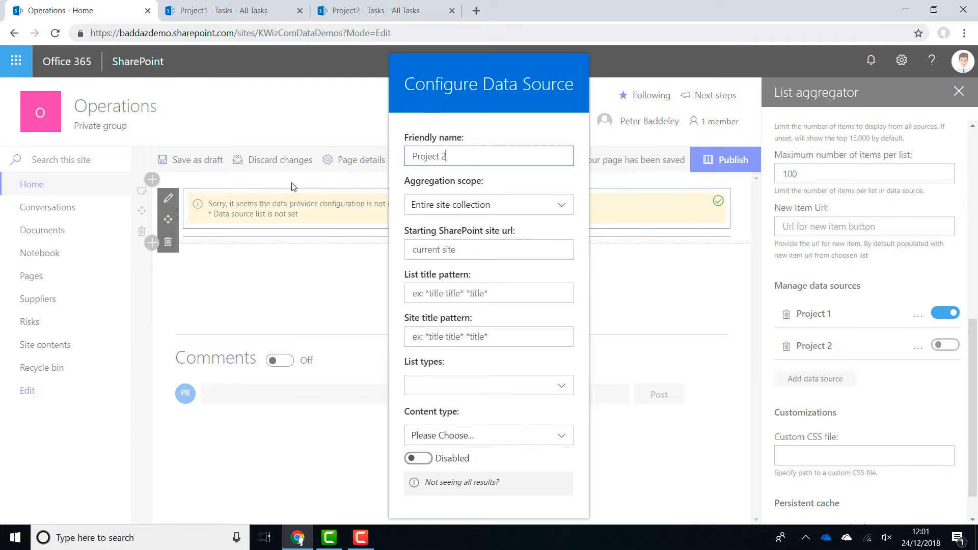
click(465, 250)
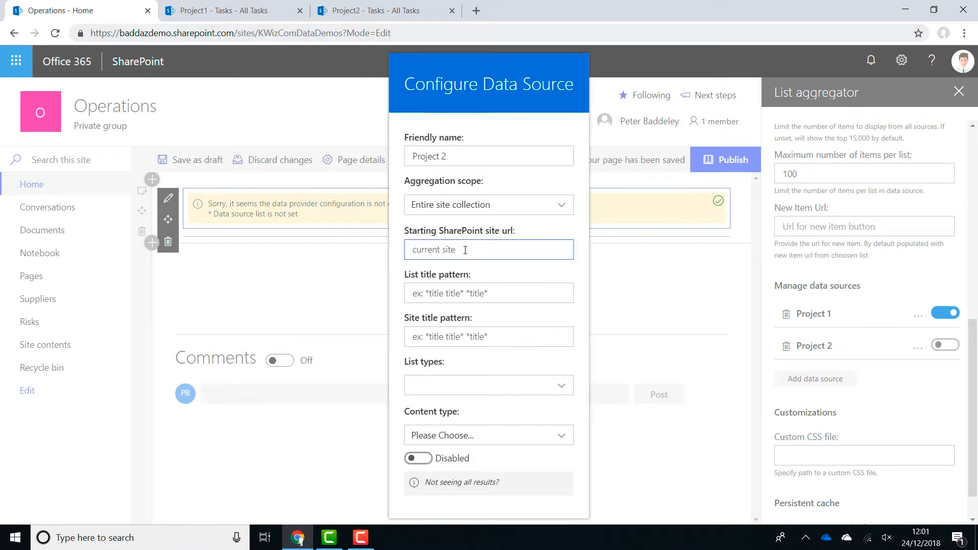
key(ctrl+v)
click(466, 315)
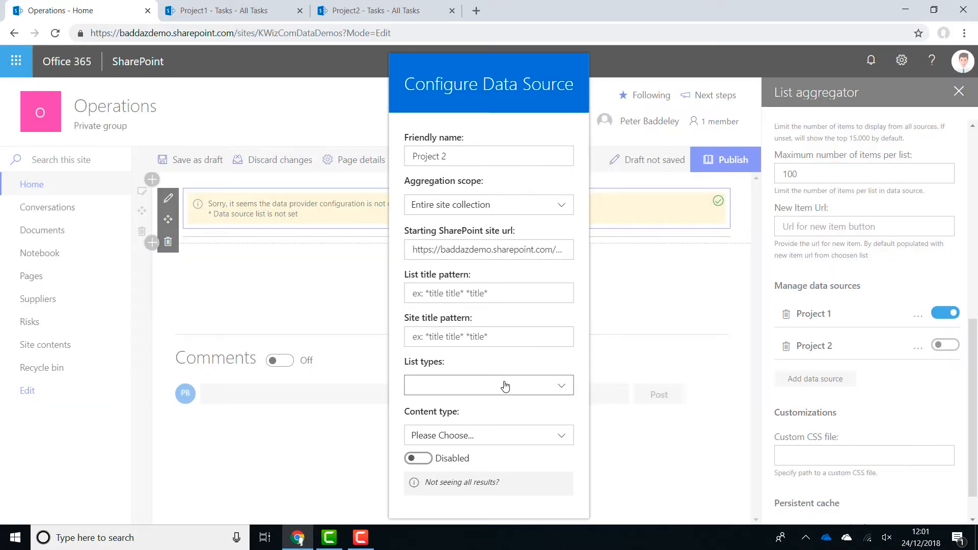
Limit the Project 2 data source to the Tasks list type, enable it and close its configuration.
click(505, 386)
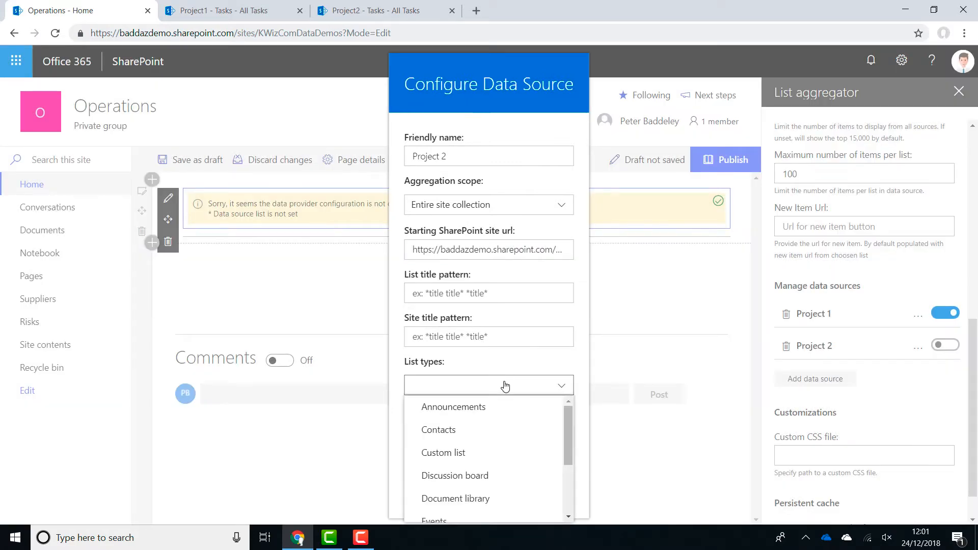
scroll(520, 466, down, 2)
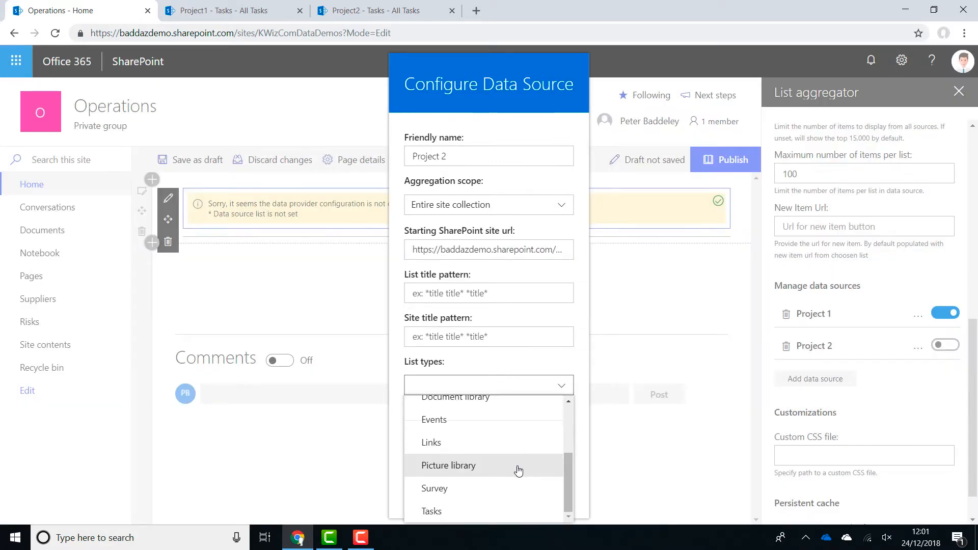
click(466, 511)
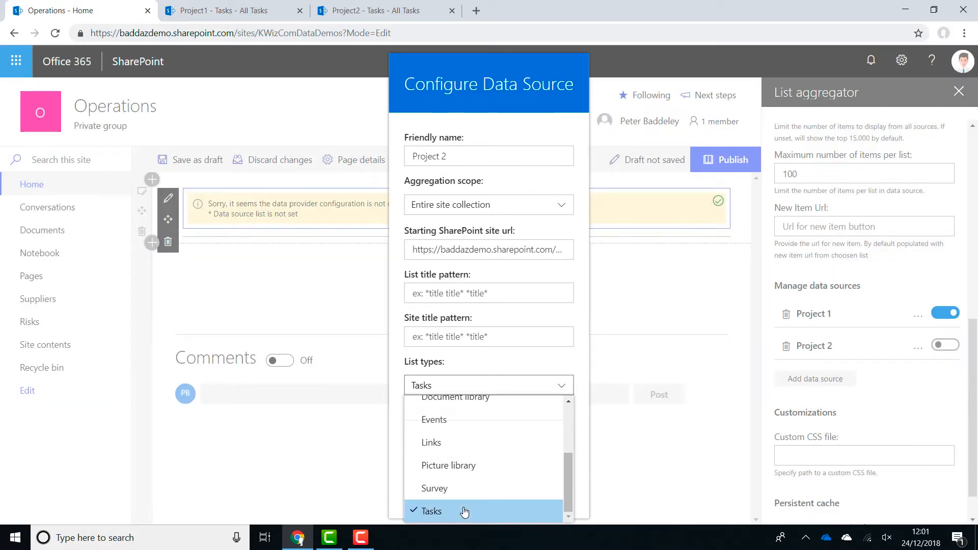
click(581, 390)
click(420, 460)
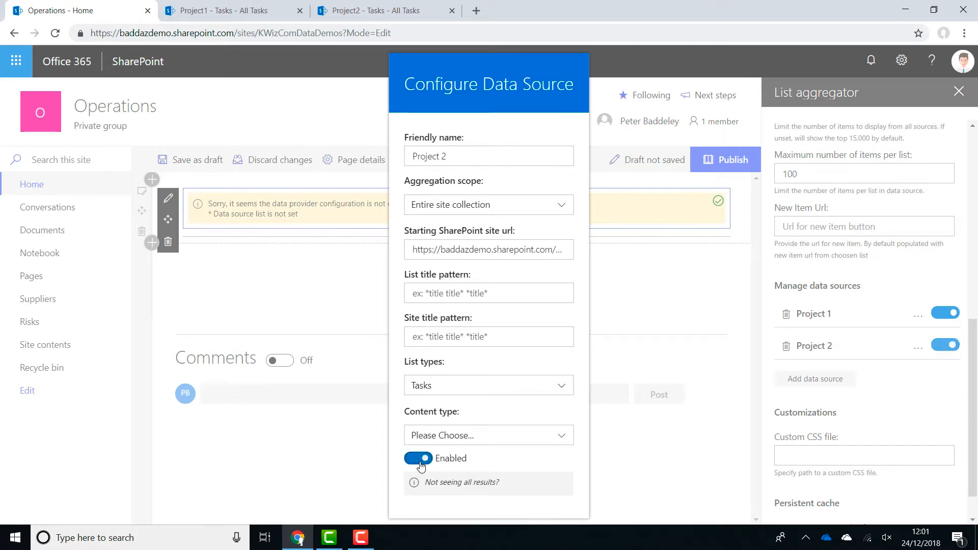
click(910, 406)
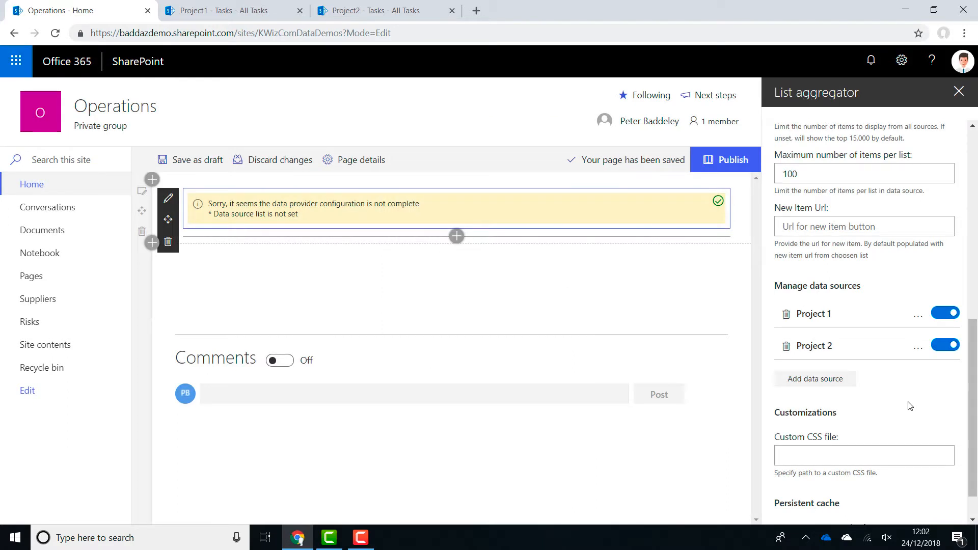
Define the aggregator's query by pasting the copied project site URL as the SharePoint site and selecting its Tasks list.
drag(974, 362, 977, 223)
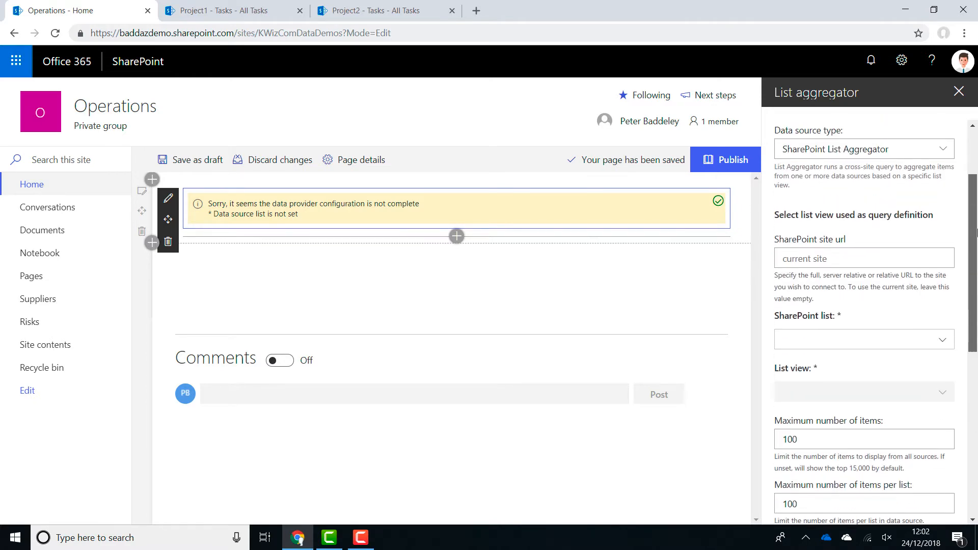
click(850, 255)
key(ctrl+v)
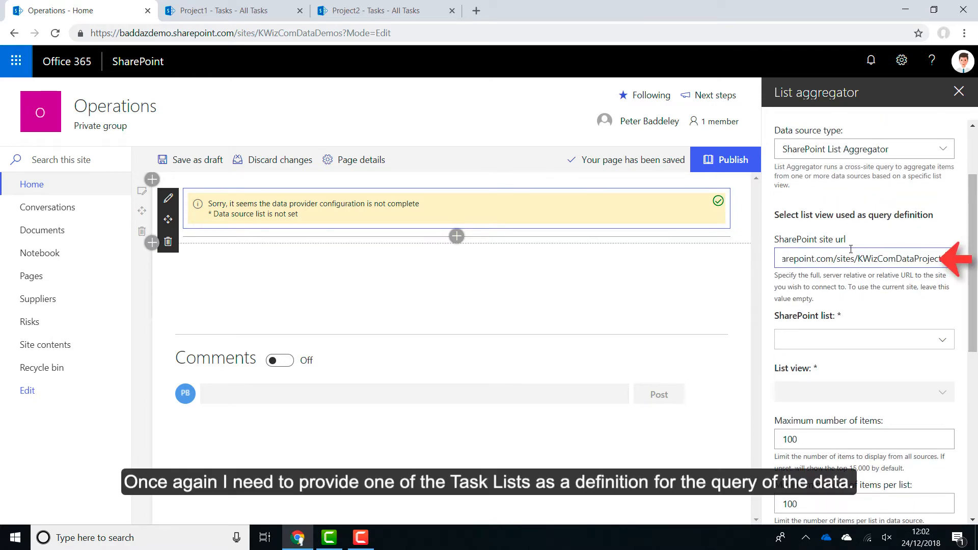
click(895, 337)
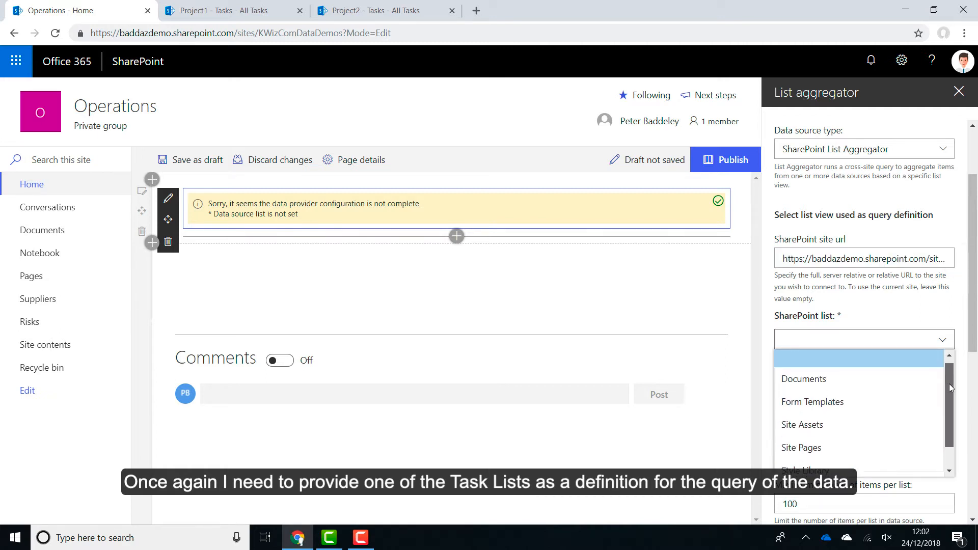
drag(949, 387, 951, 412)
click(866, 466)
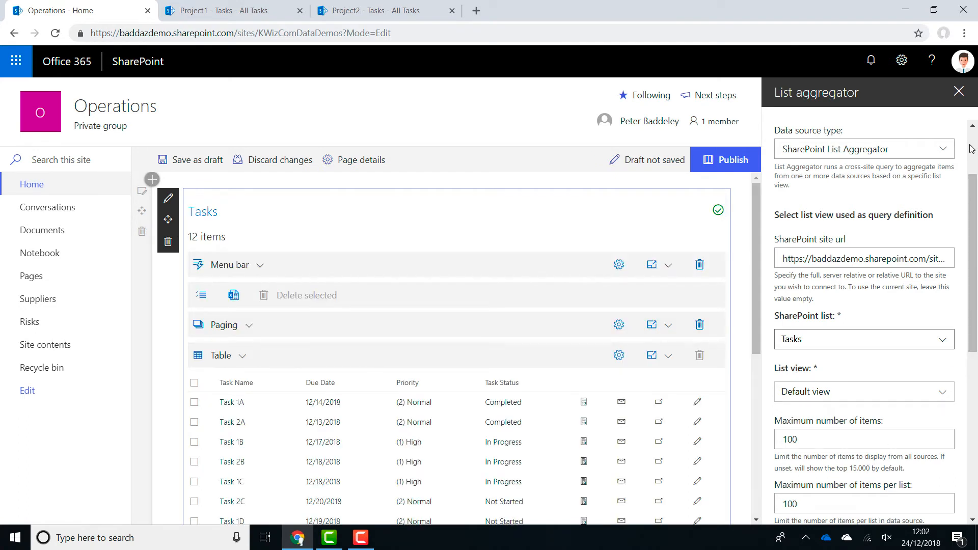
Close the List aggregator configuration and publish the Operations home page.
click(958, 92)
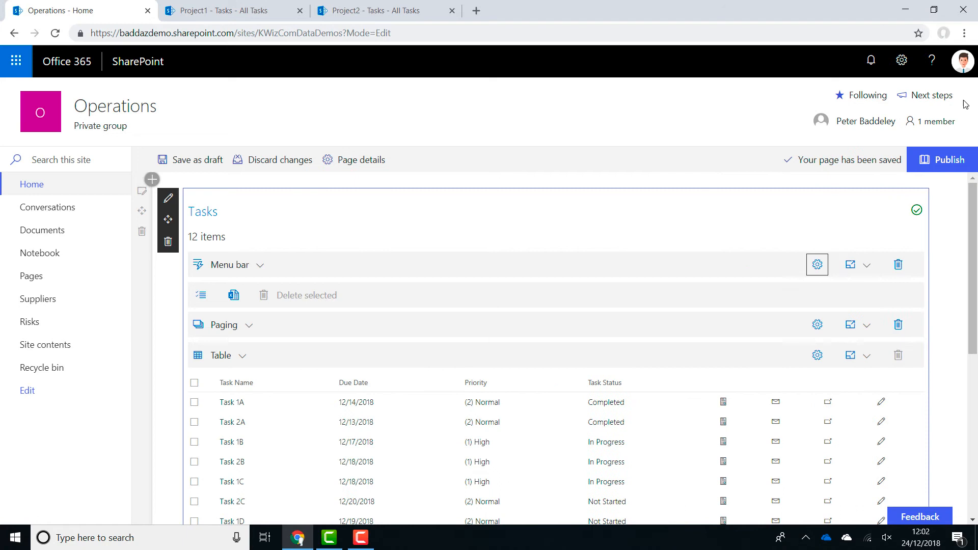
click(946, 160)
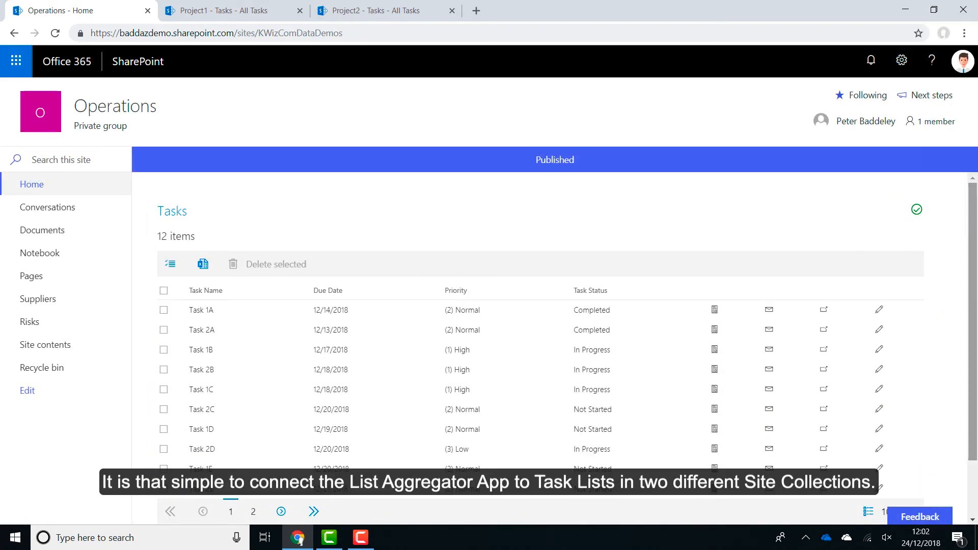